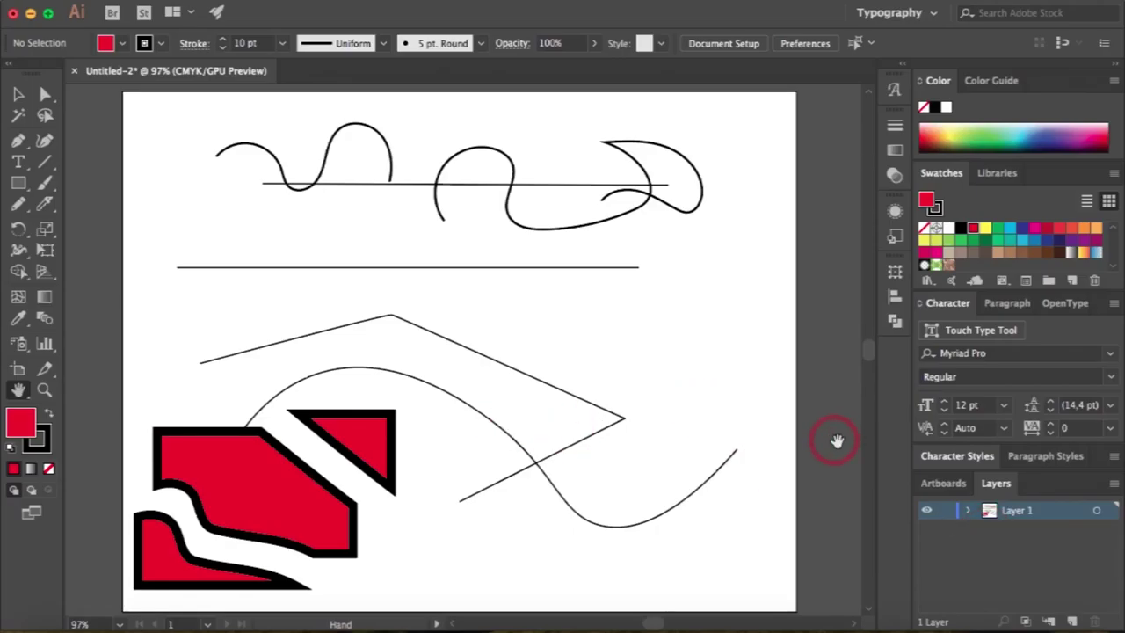
Nudge the red triangle up and to the right with the Selection tool
{"action": "key", "text": "v"}
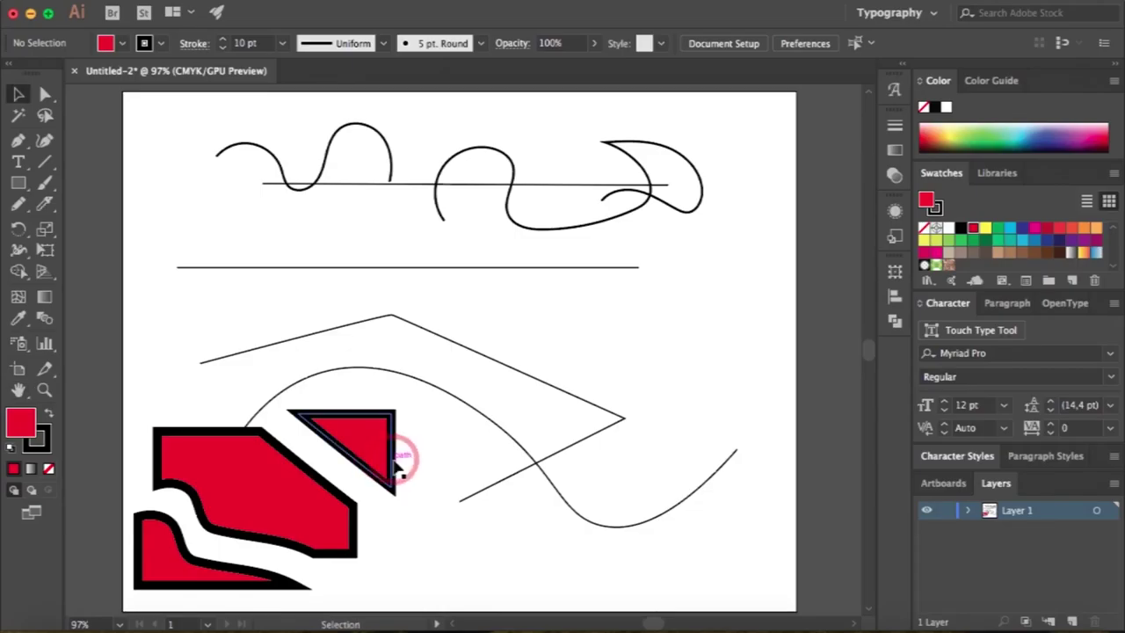
{"action": "left_click_drag", "start_coordinate": [374, 459], "coordinate": [397, 437]}
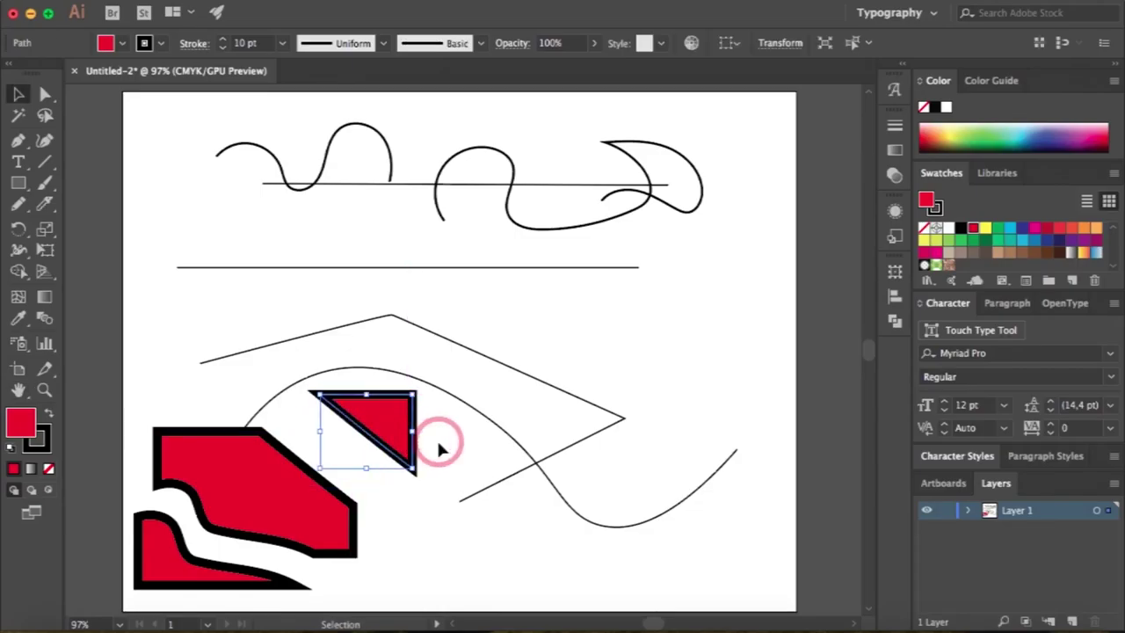
{"action": "left_click", "coordinate": [444, 447]}
{"action": "left_click", "coordinate": [411, 441]}
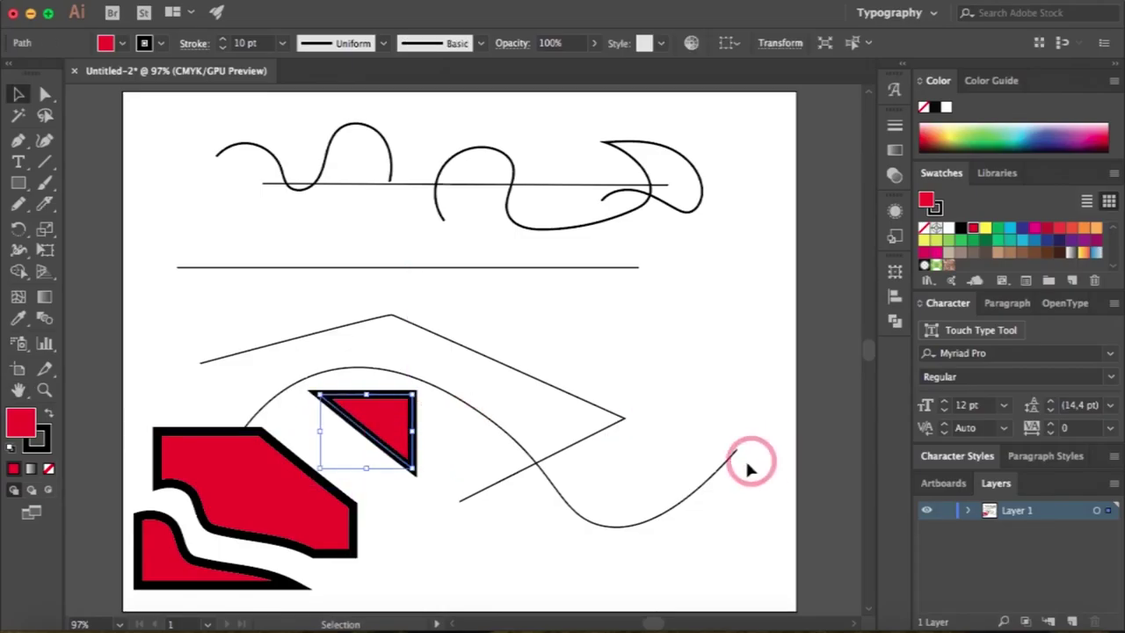
Add a new layer, Layer 2, above Layer 1 in the Layers panel
{"action": "left_click", "coordinate": [996, 541]}
{"action": "left_click", "coordinate": [1047, 518]}
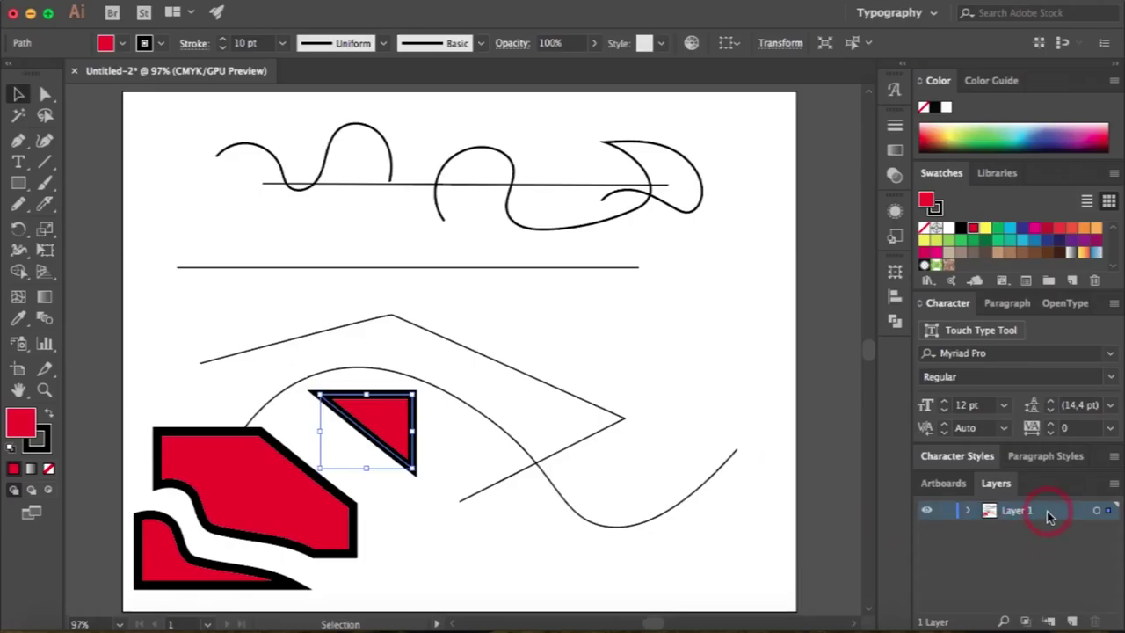
{"action": "left_click", "coordinate": [1074, 620]}
{"action": "left_click", "coordinate": [960, 517]}
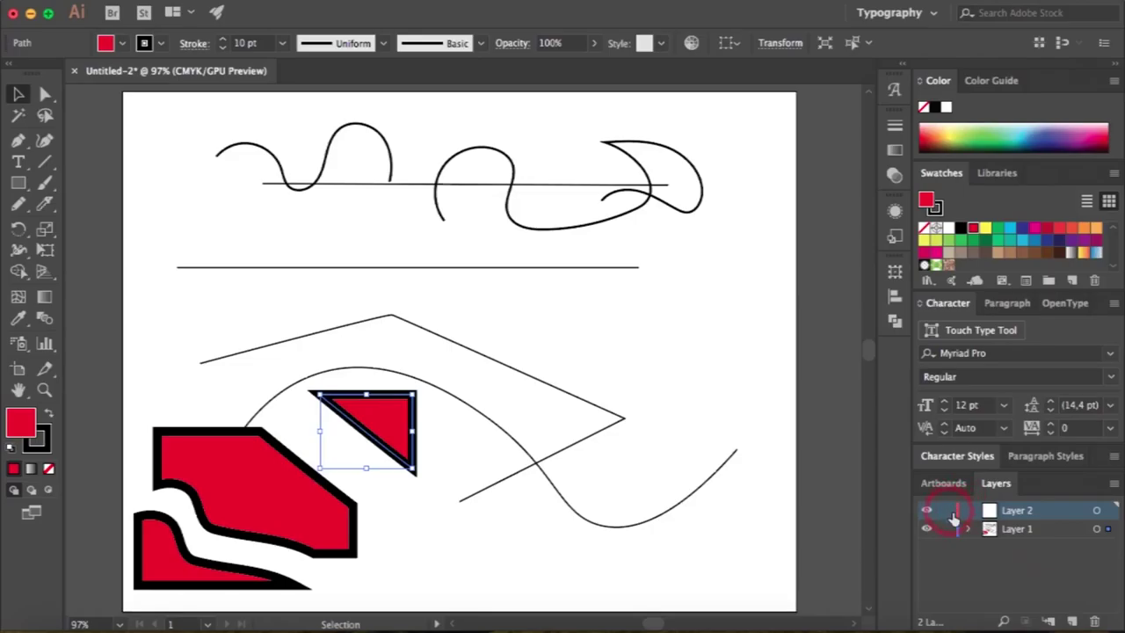
{"action": "left_click", "coordinate": [995, 564]}
Move the small top-left curve's path from Layer 1 into Layer 2
{"action": "left_click", "coordinate": [975, 530]}
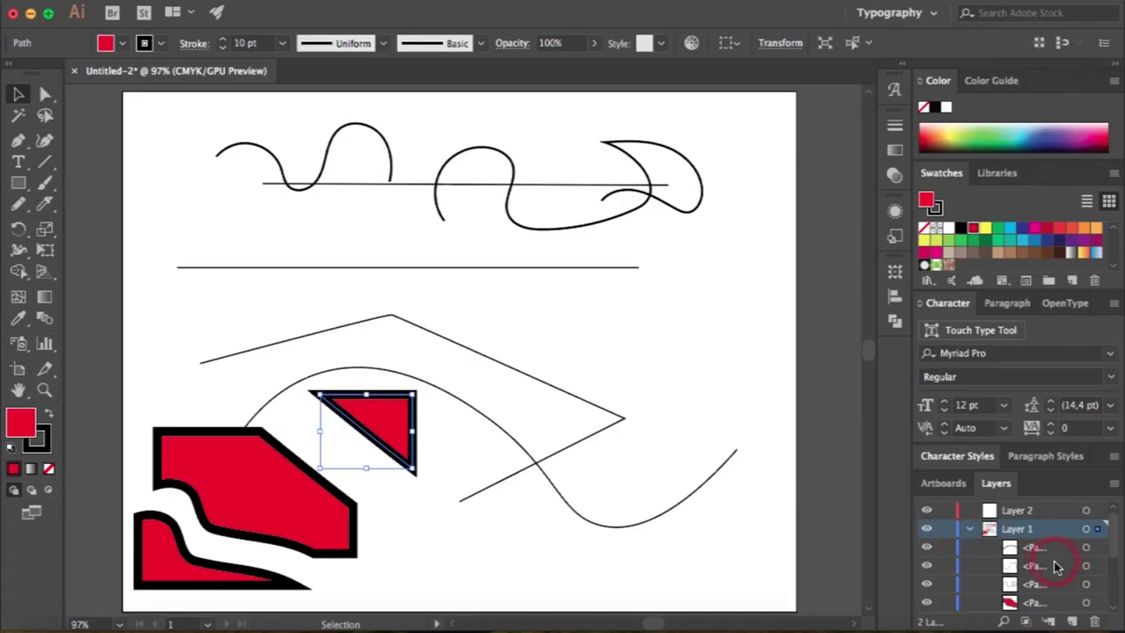
{"action": "left_click_drag", "start_coordinate": [1035, 547], "coordinate": [1038, 514]}
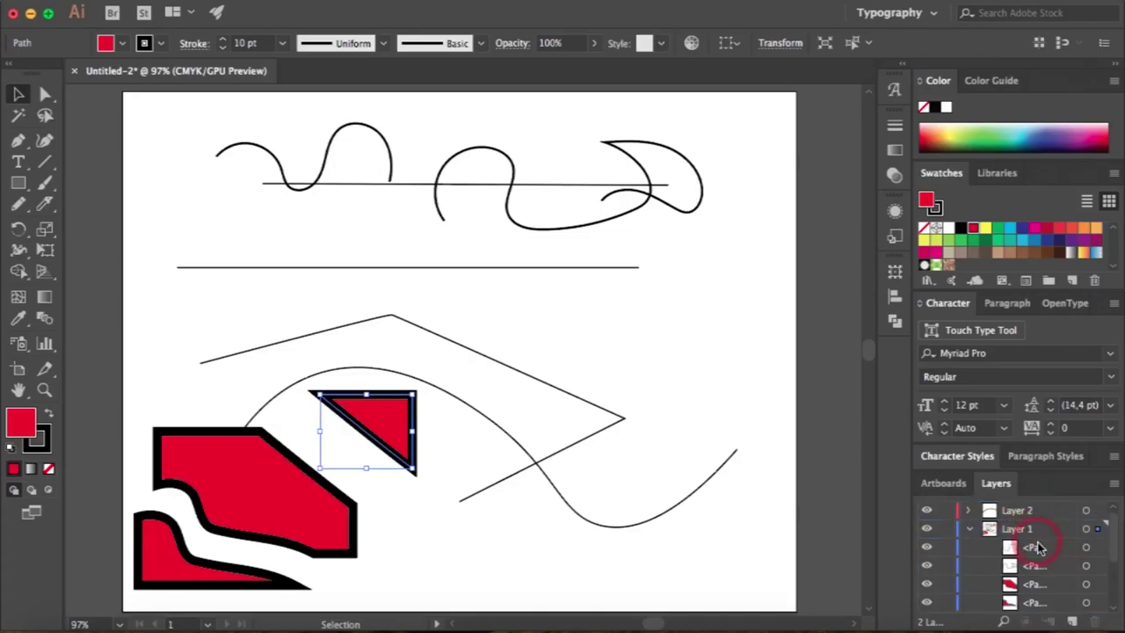
{"action": "left_click", "coordinate": [969, 529]}
{"action": "left_click", "coordinate": [969, 512]}
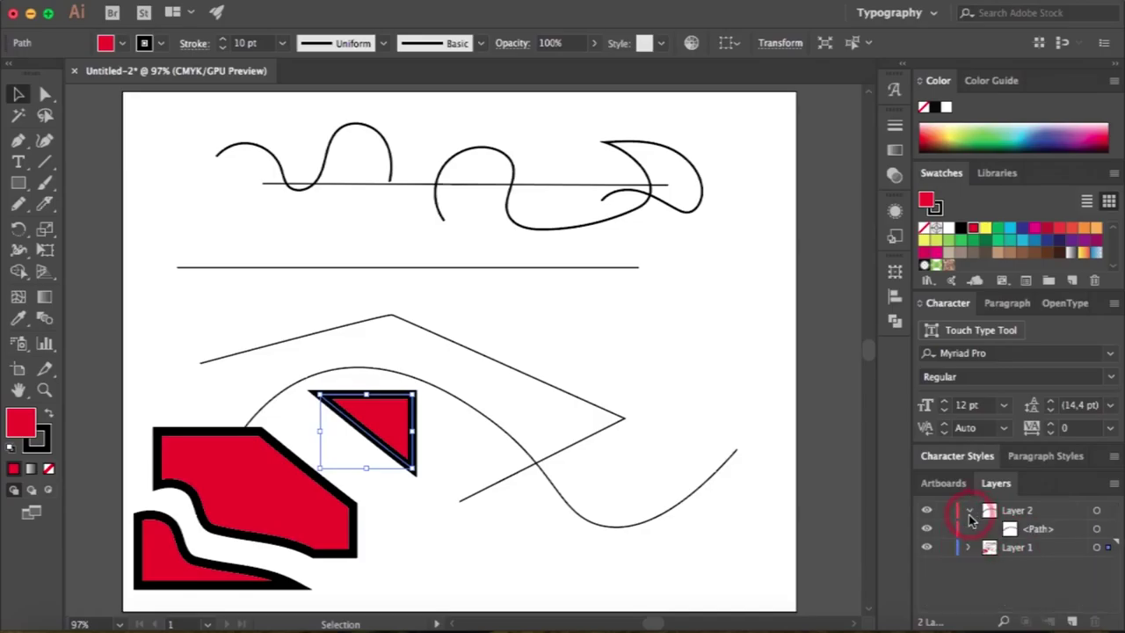
{"action": "left_click", "coordinate": [236, 149]}
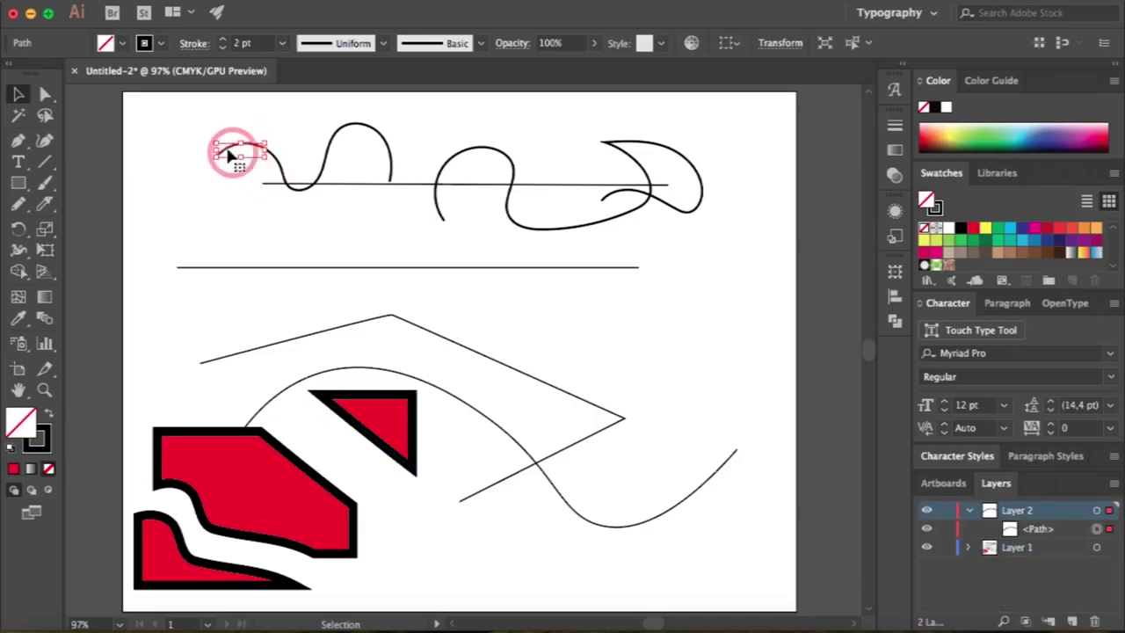
{"action": "left_click_drag", "start_coordinate": [229, 155], "coordinate": [280, 172]}
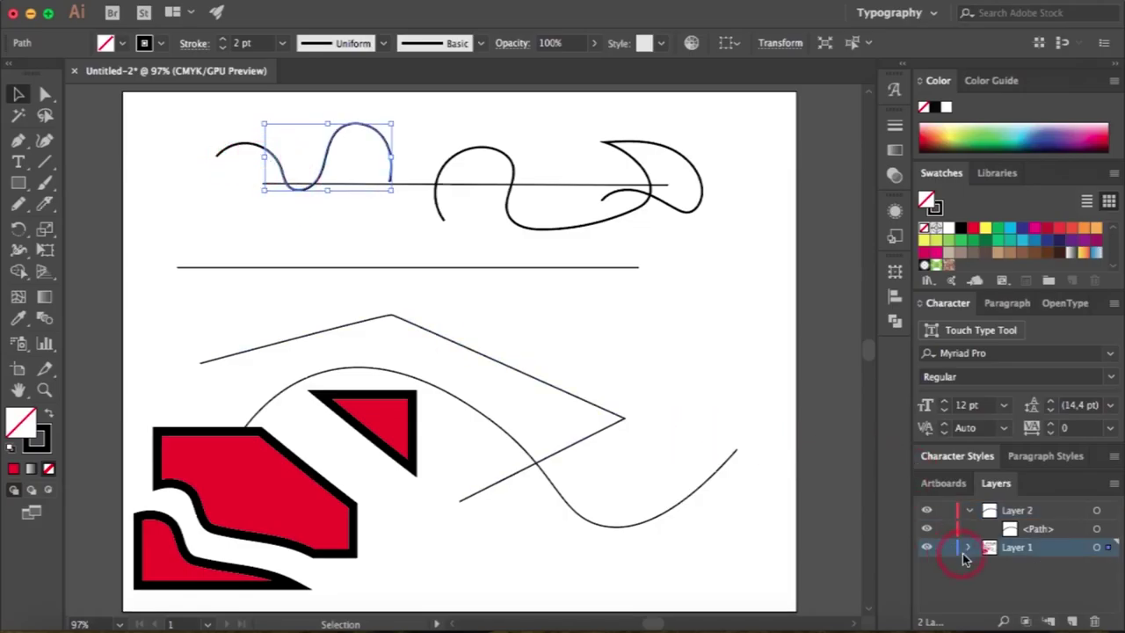
{"action": "left_click", "coordinate": [968, 512]}
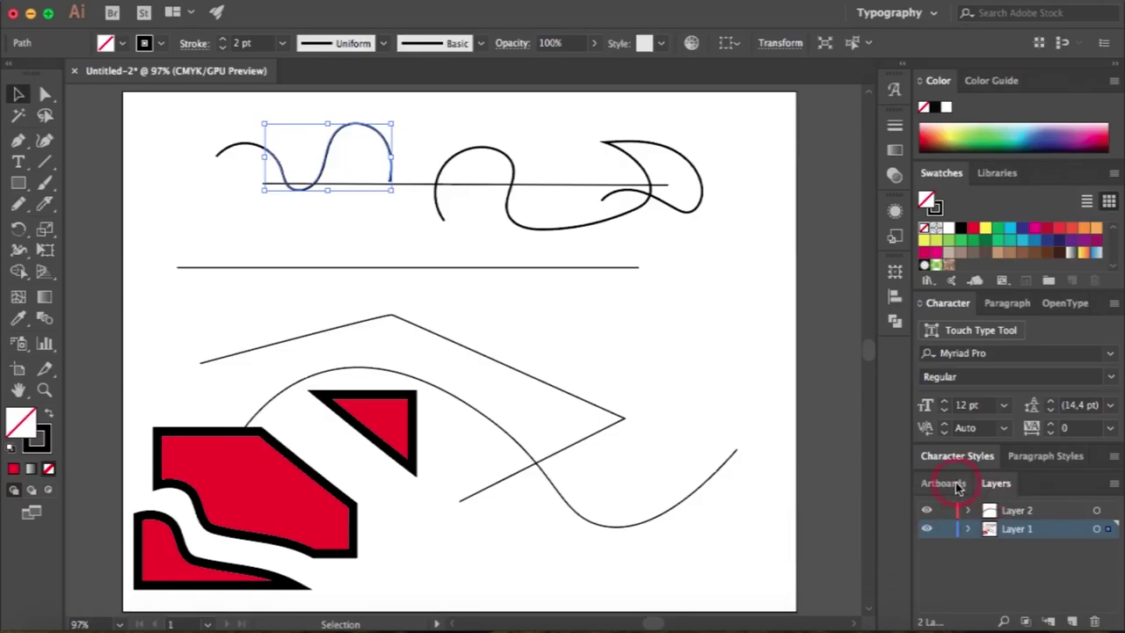
Cycle through Artboards, Layers, Paragraph Styles, Character Styles and Paragraph, ending on the OpenType options
{"action": "left_click", "coordinate": [943, 483]}
{"action": "left_click", "coordinate": [996, 483]}
{"action": "left_click", "coordinate": [1017, 538]}
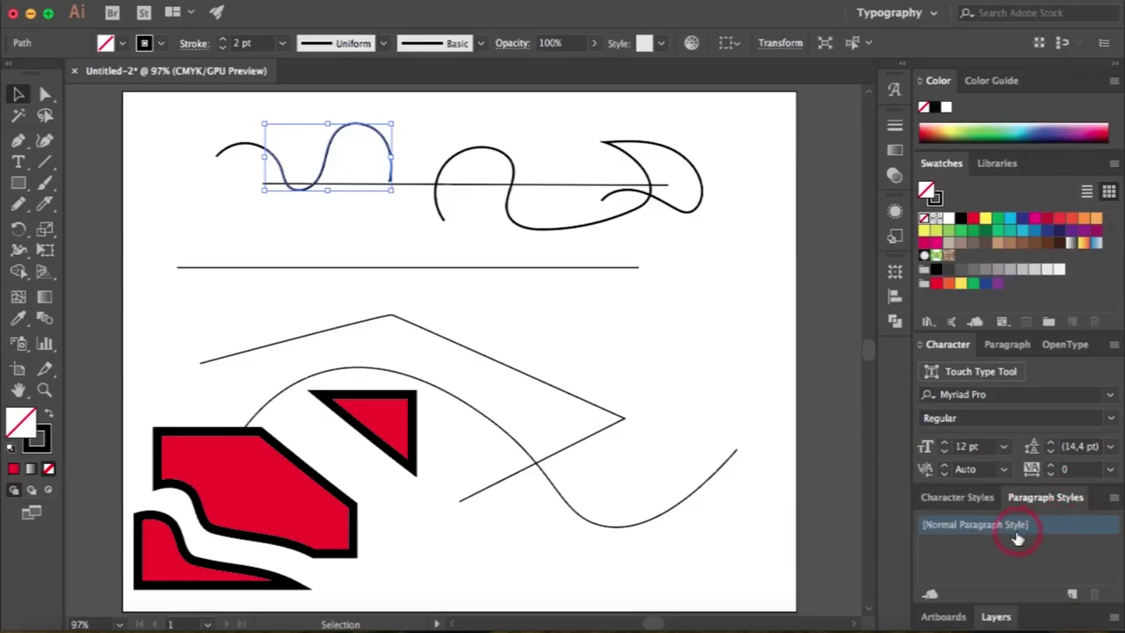
{"action": "left_click", "coordinate": [977, 499]}
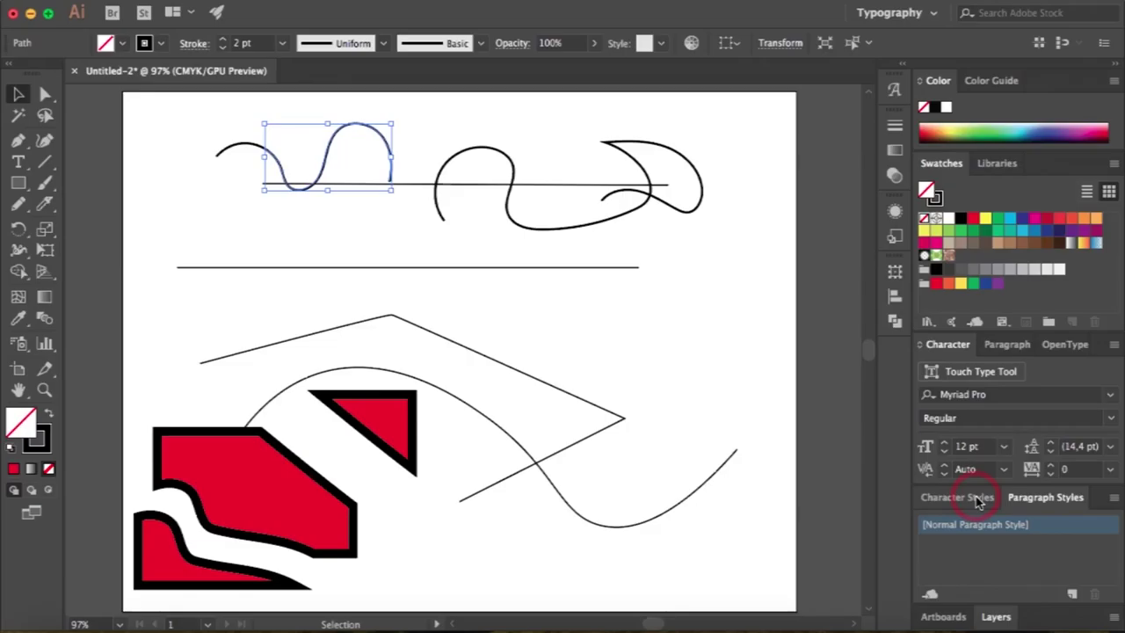
{"action": "left_click", "coordinate": [1002, 349]}
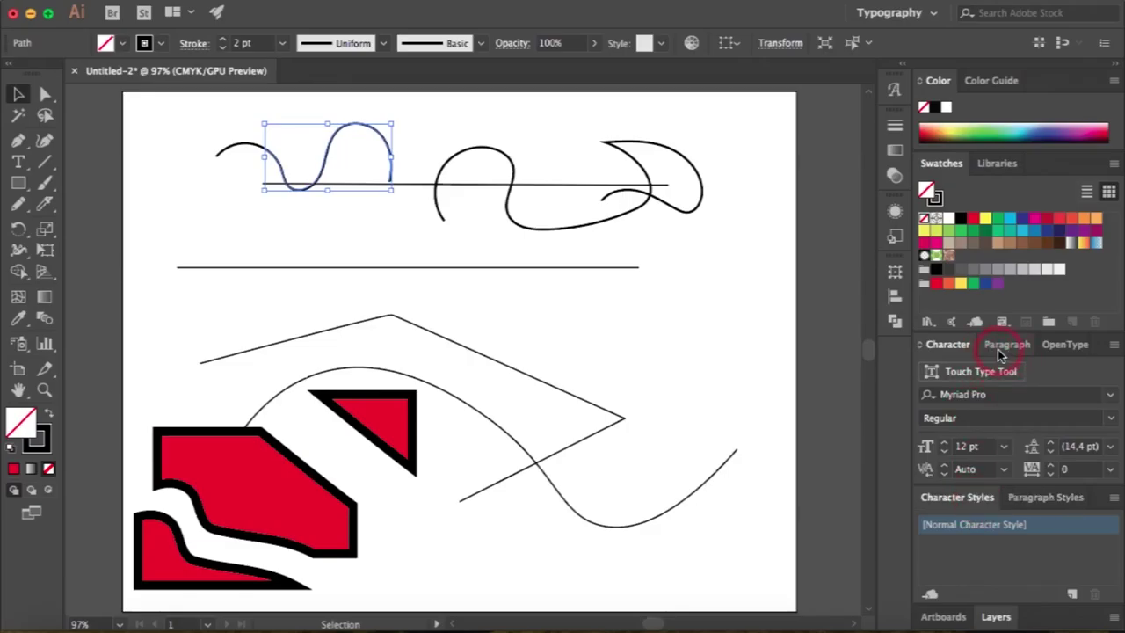
{"action": "left_click", "coordinate": [1021, 425]}
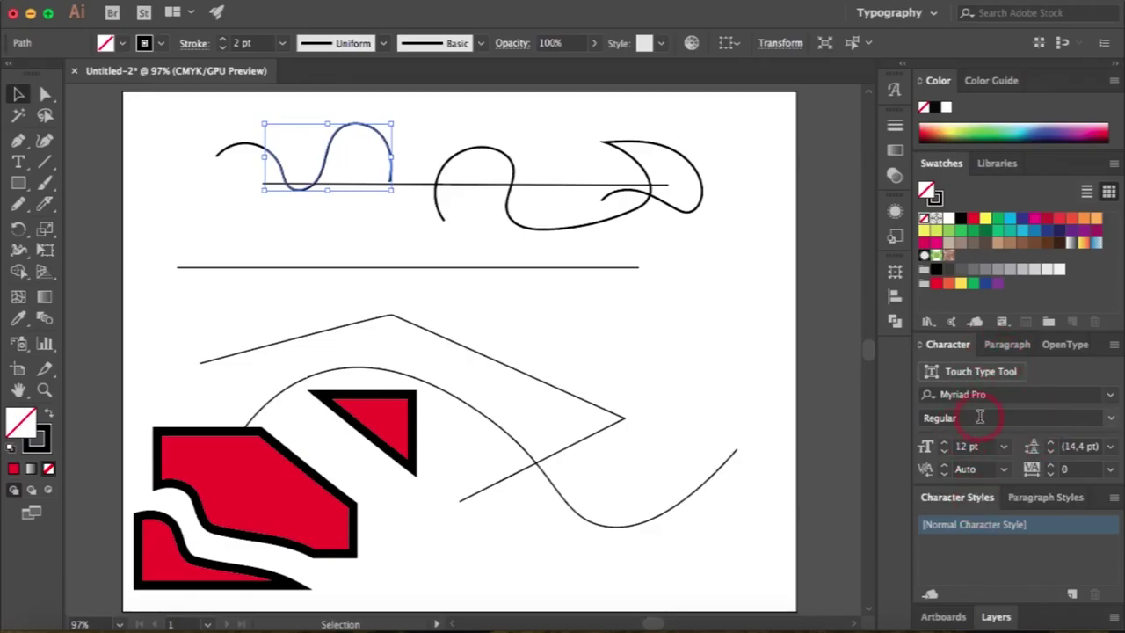
{"action": "left_click", "coordinate": [996, 352]}
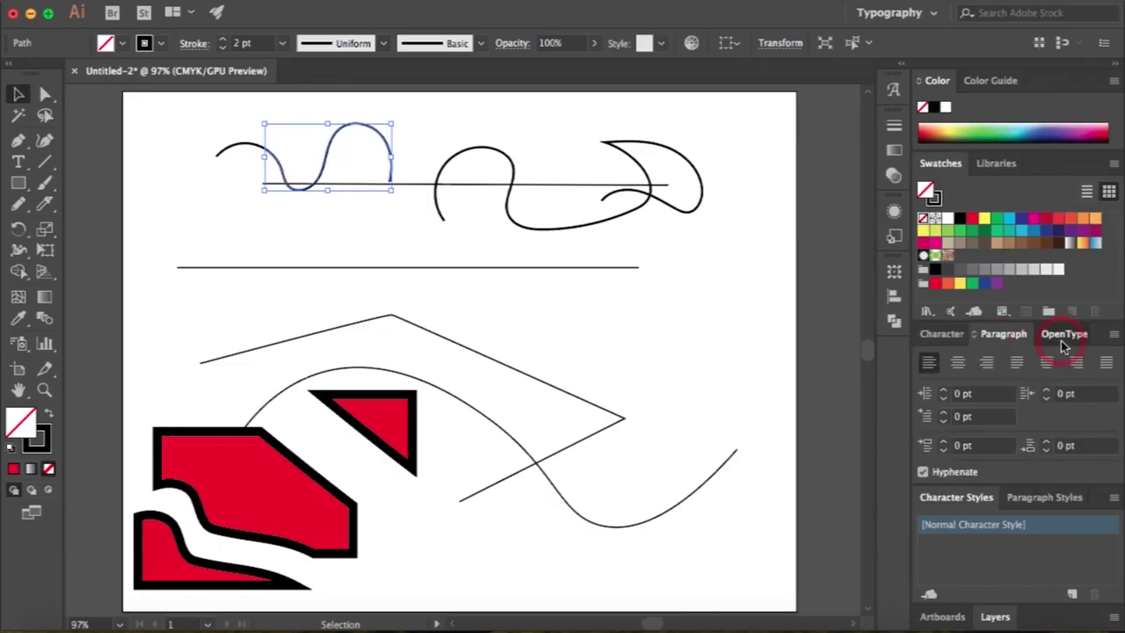
{"action": "left_click", "coordinate": [1061, 342]}
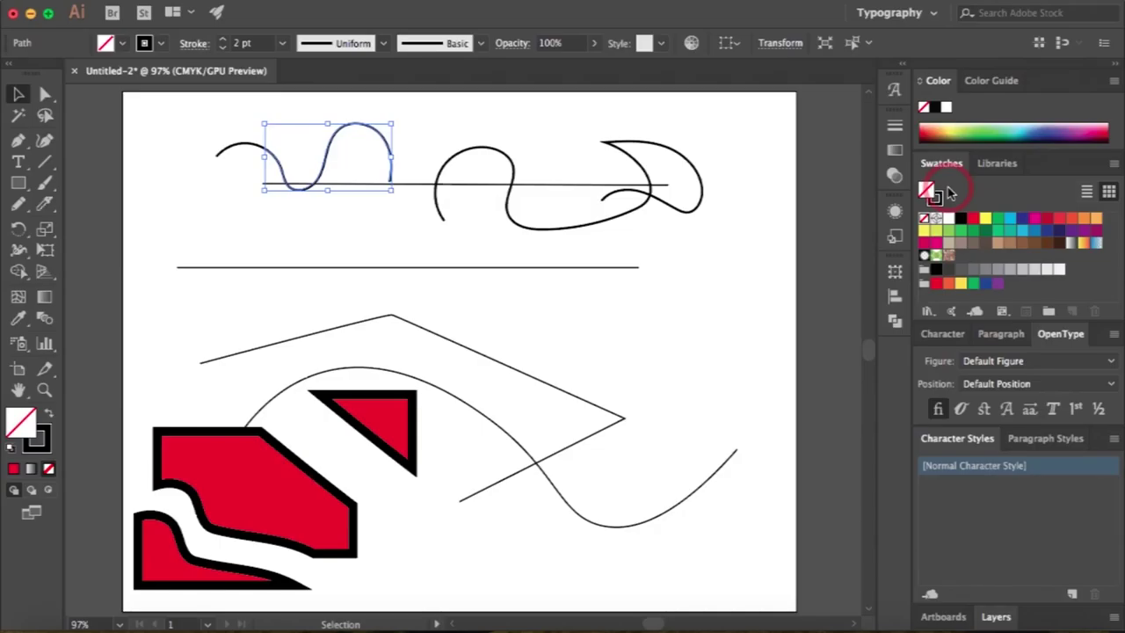
Fill the red triangle with the Pompadour pattern, offset the pattern slightly, then show Libraries
{"action": "left_click", "coordinate": [397, 436]}
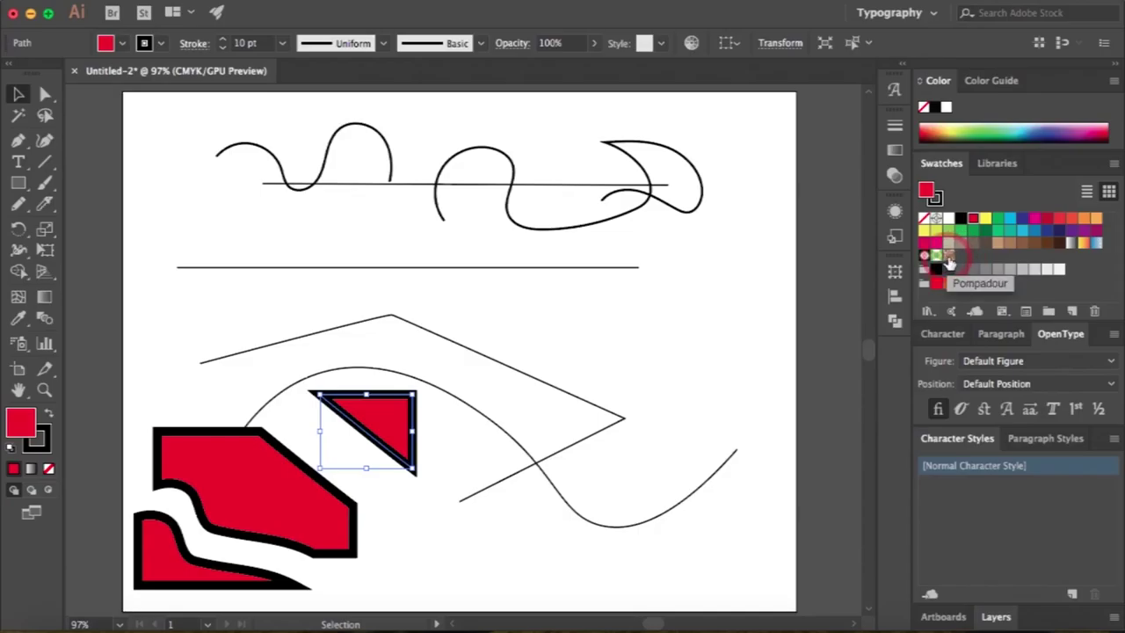
{"action": "left_click", "coordinate": [948, 256]}
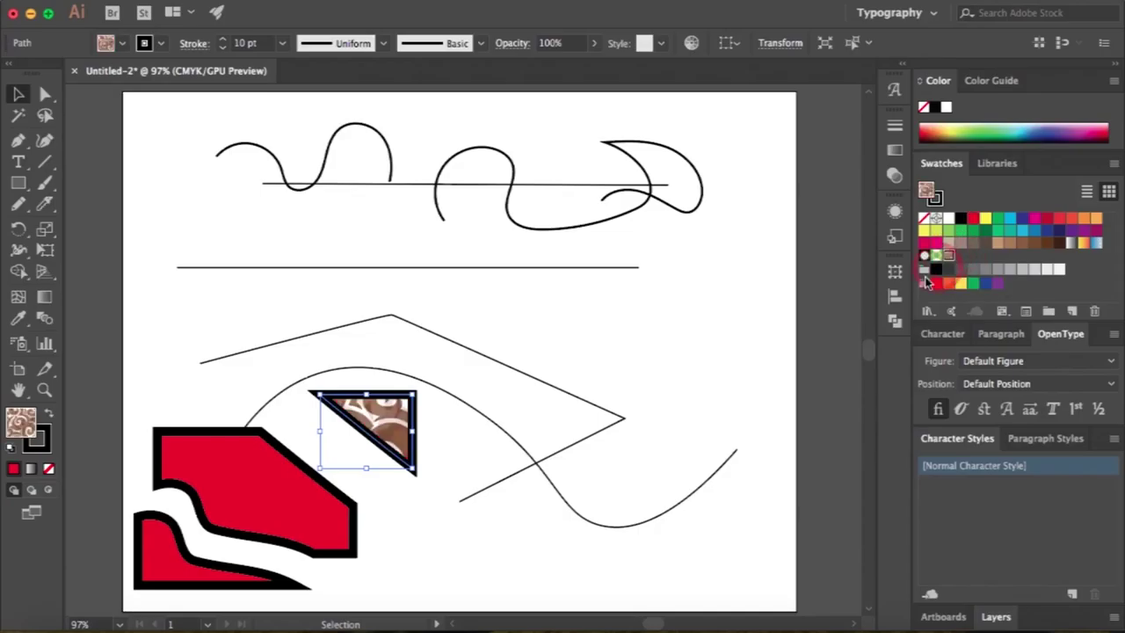
{"action": "mouse_move", "coordinate": [388, 432]}
{"action": "left_mouse_down"}
{"action": "mouse_move", "coordinate": [374, 422]}
{"action": "mouse_move", "coordinate": [395, 426]}
{"action": "left_mouse_up"}
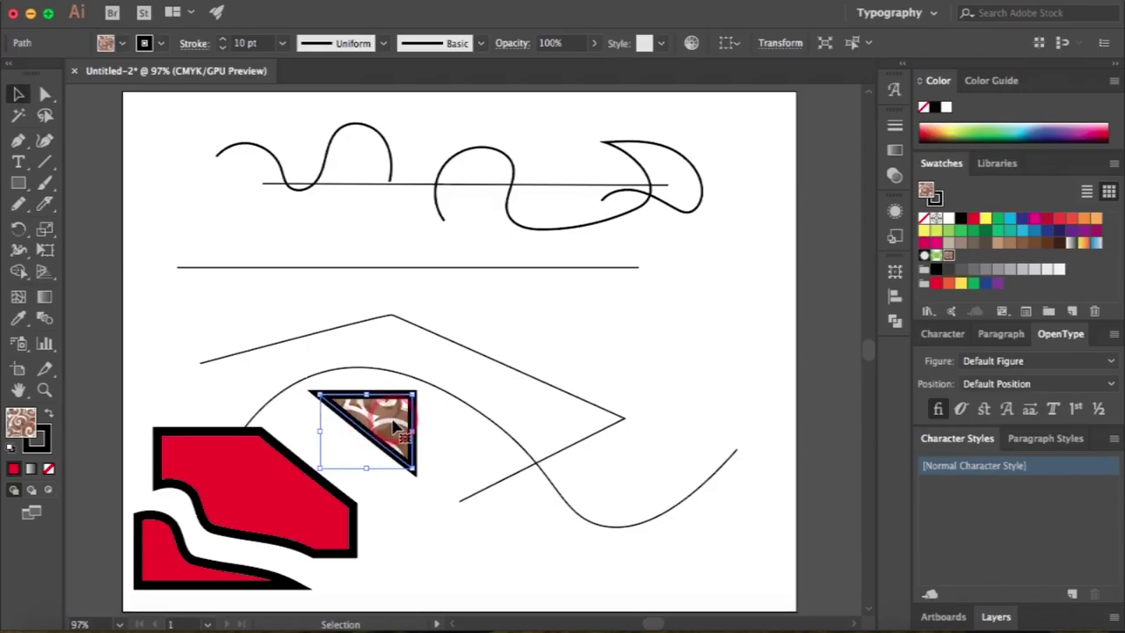
{"action": "left_click_drag", "start_coordinate": [395, 426], "coordinate": [398, 426]}
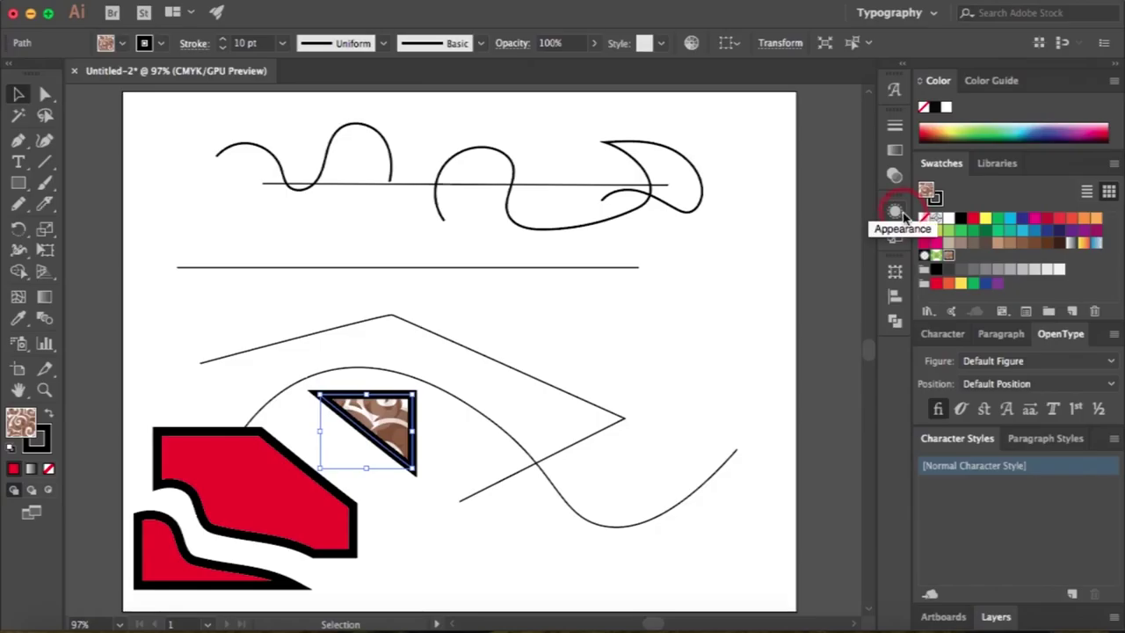
{"action": "left_click", "coordinate": [1002, 172]}
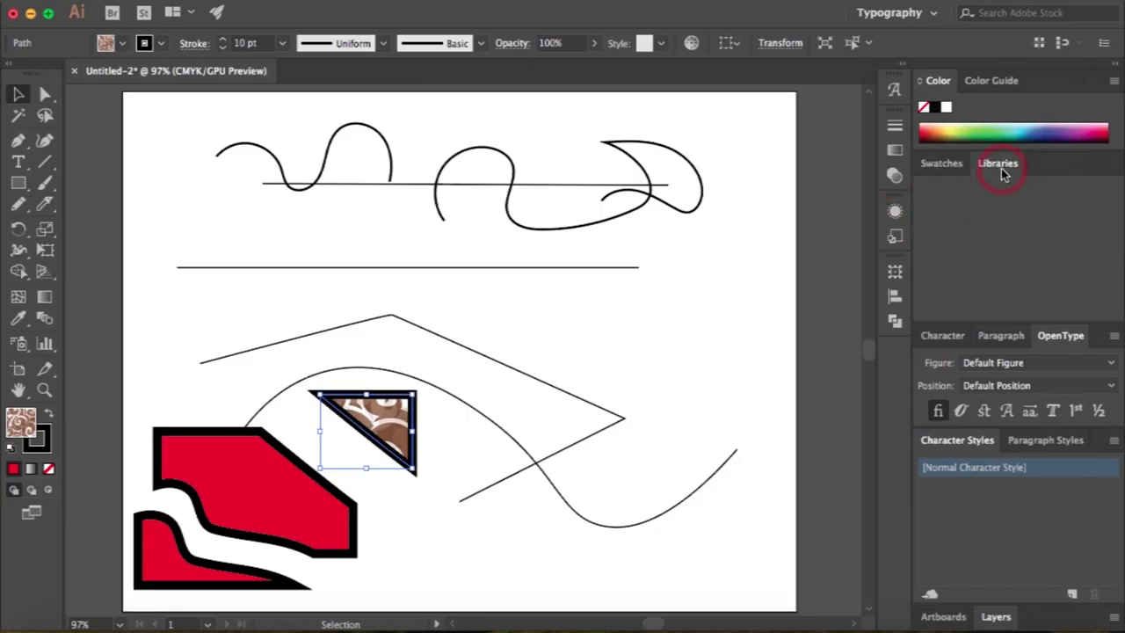
Return to the Swatches grid and preview Color Guide tints before going back to the spectrum
{"action": "left_click", "coordinate": [952, 169]}
{"action": "left_click", "coordinate": [986, 84]}
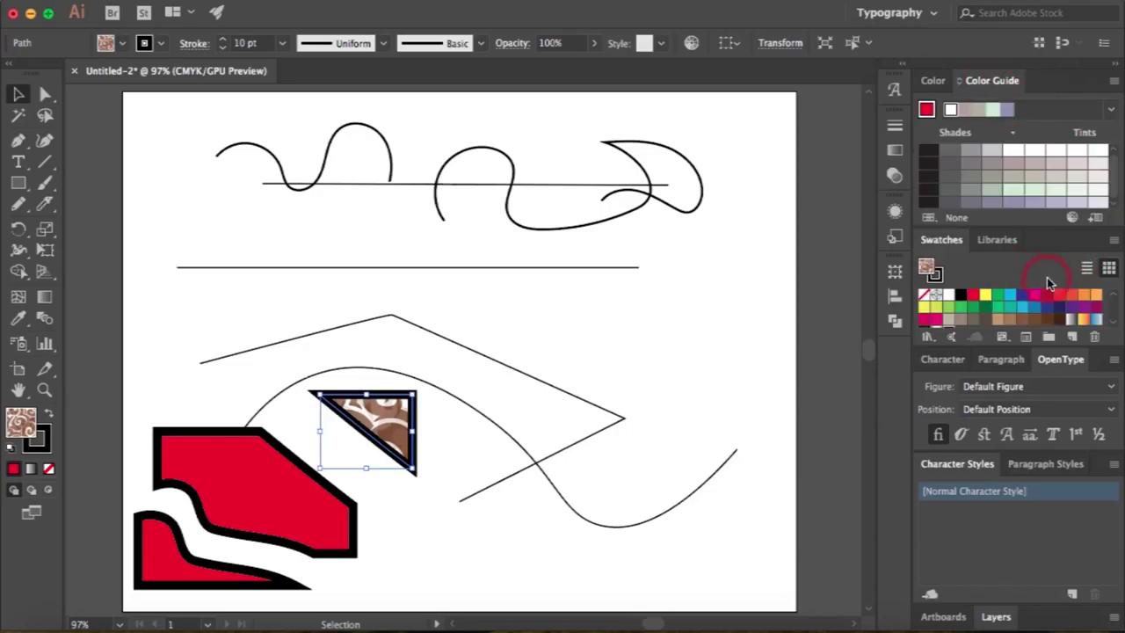
{"action": "left_click", "coordinate": [935, 80]}
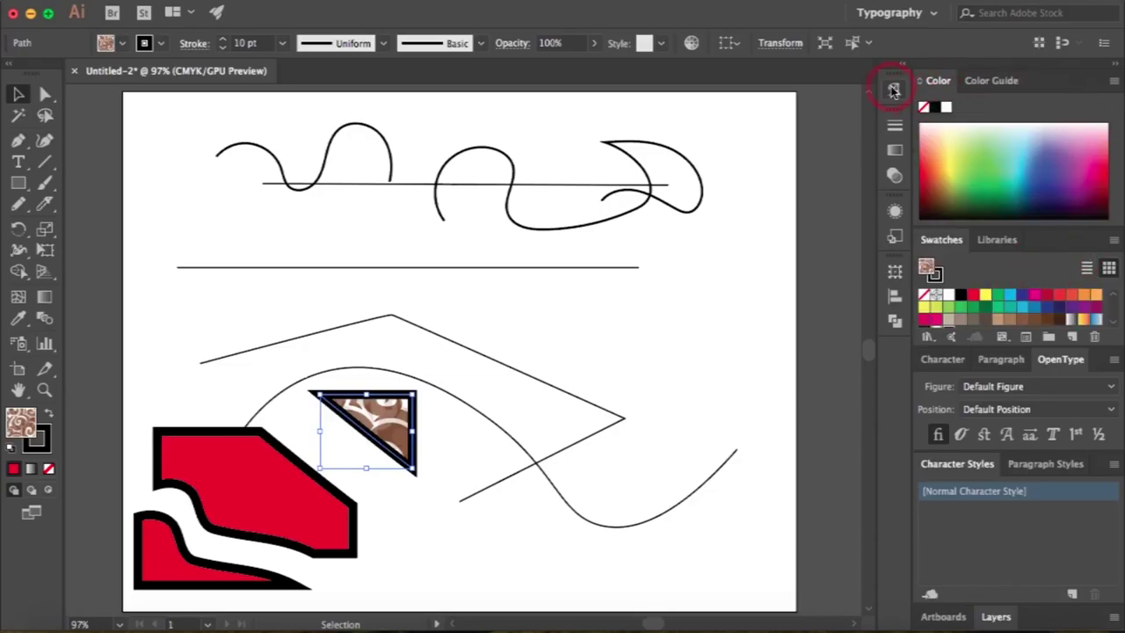
Position the large red shape at X 0 pt, Y 0 pt in the Transform panel
{"action": "left_click", "coordinate": [891, 303]}
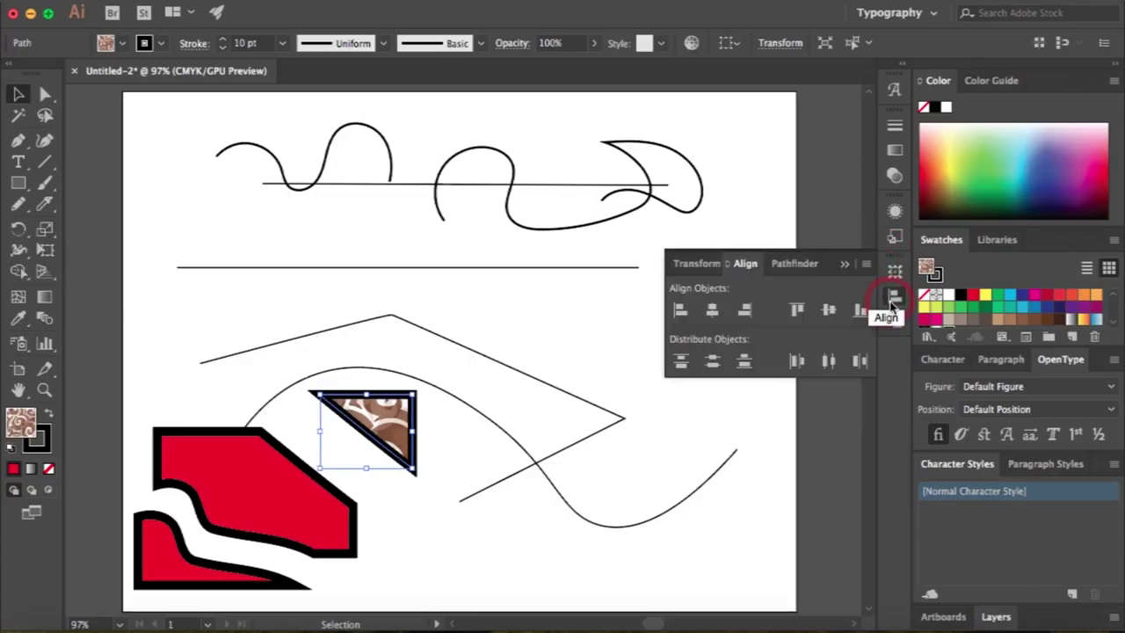
{"action": "left_click", "coordinate": [510, 407]}
{"action": "left_click", "coordinate": [477, 364]}
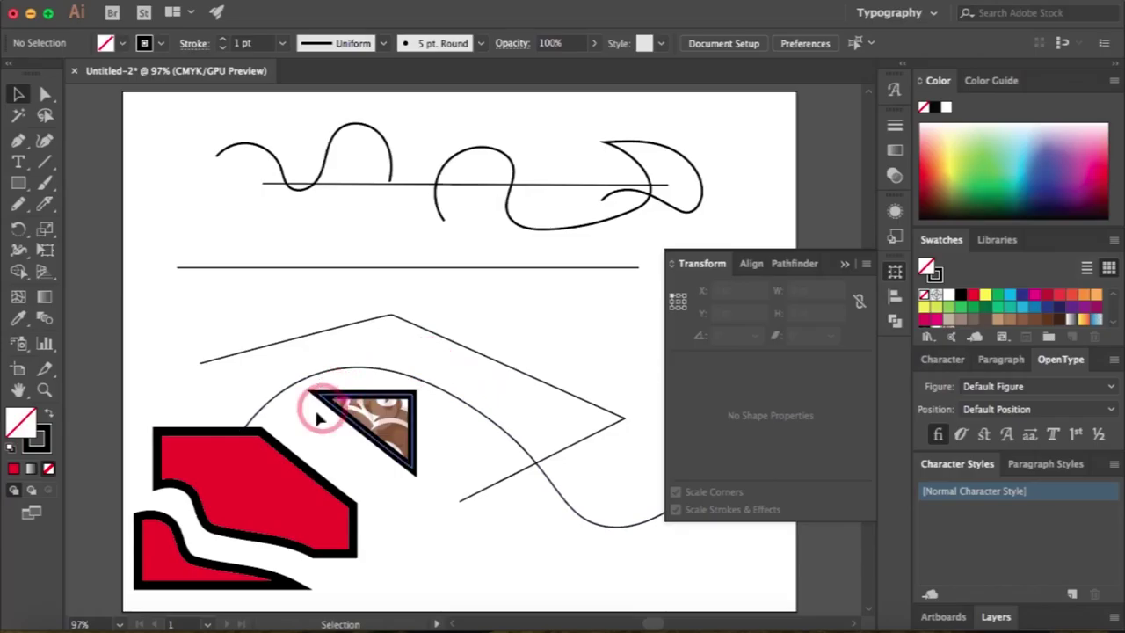
{"action": "left_click", "coordinate": [249, 455]}
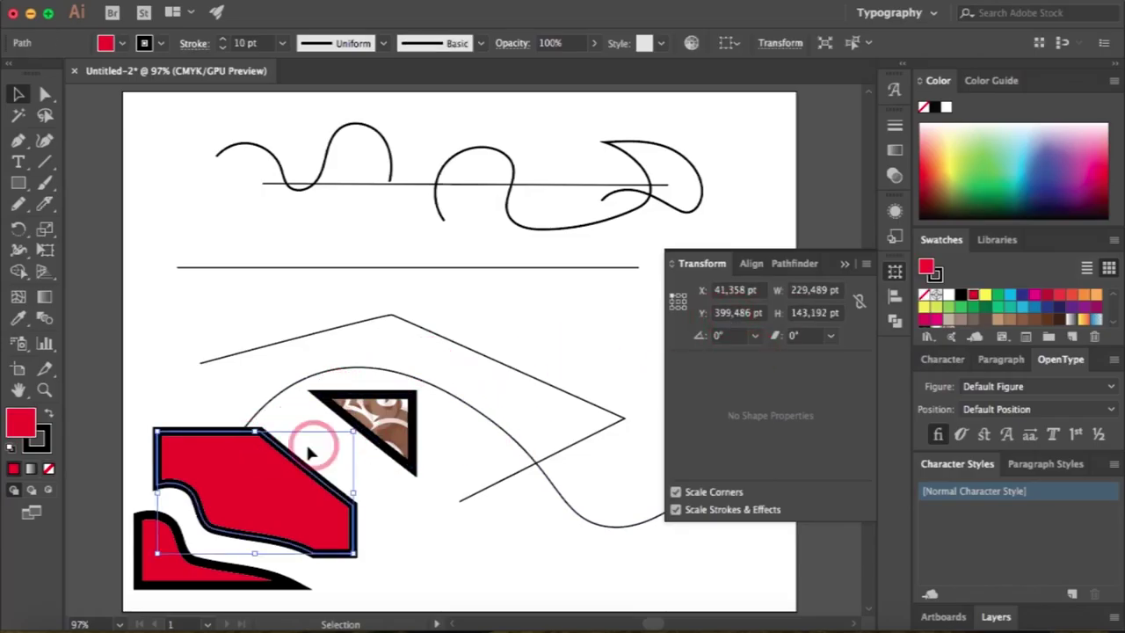
{"action": "left_click", "coordinate": [192, 448]}
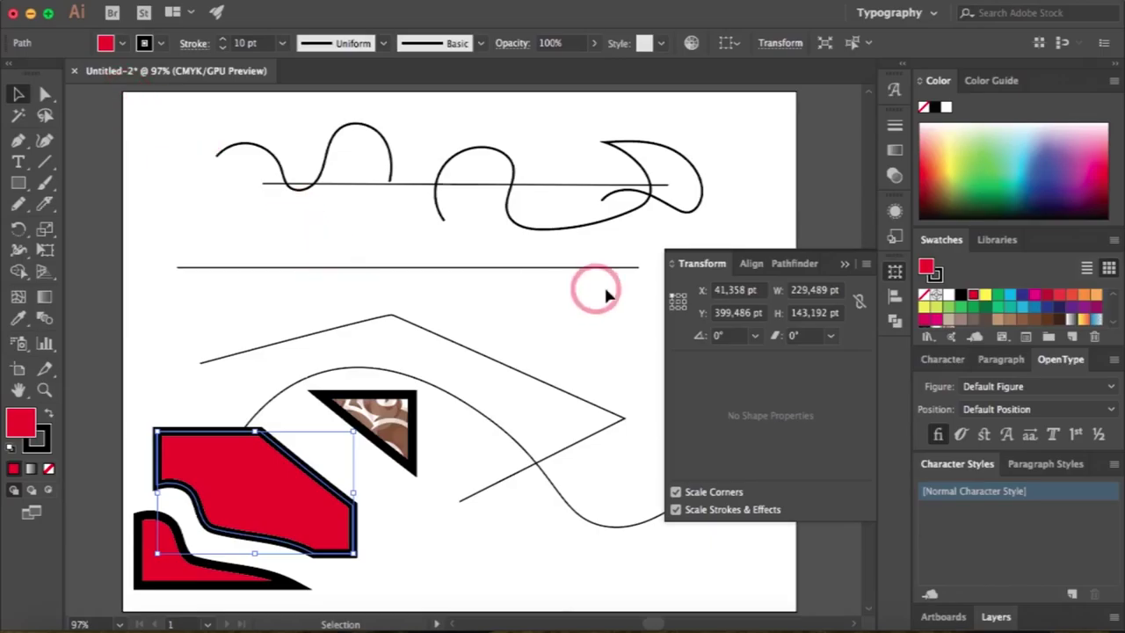
{"action": "left_click", "coordinate": [714, 291]}
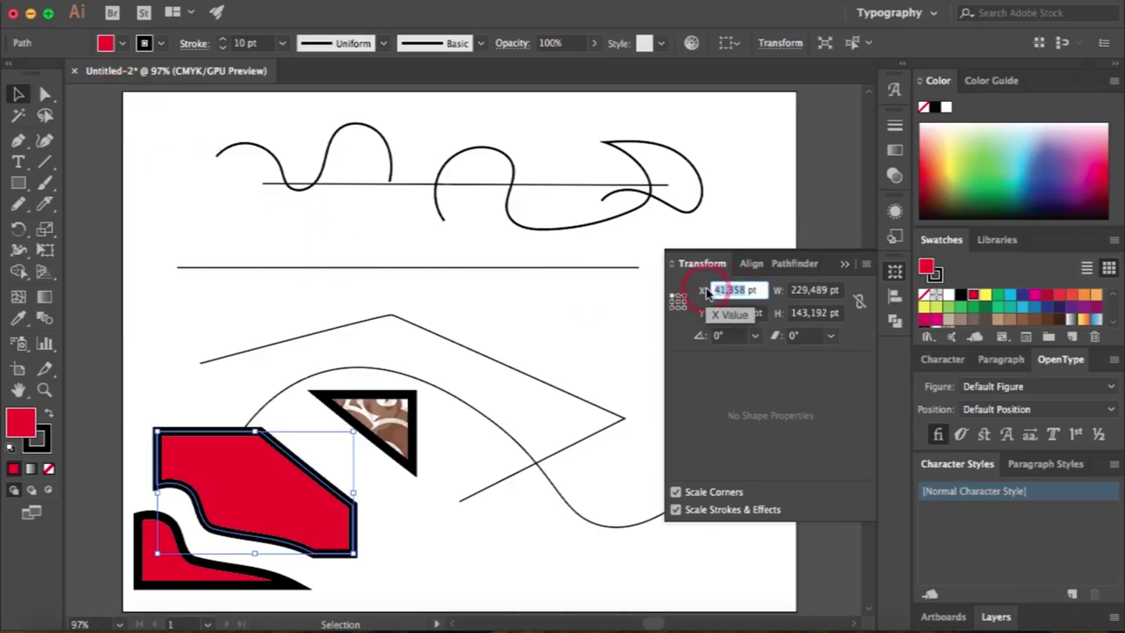
{"action": "type", "text": "0"}
{"action": "key", "text": "Tab"}
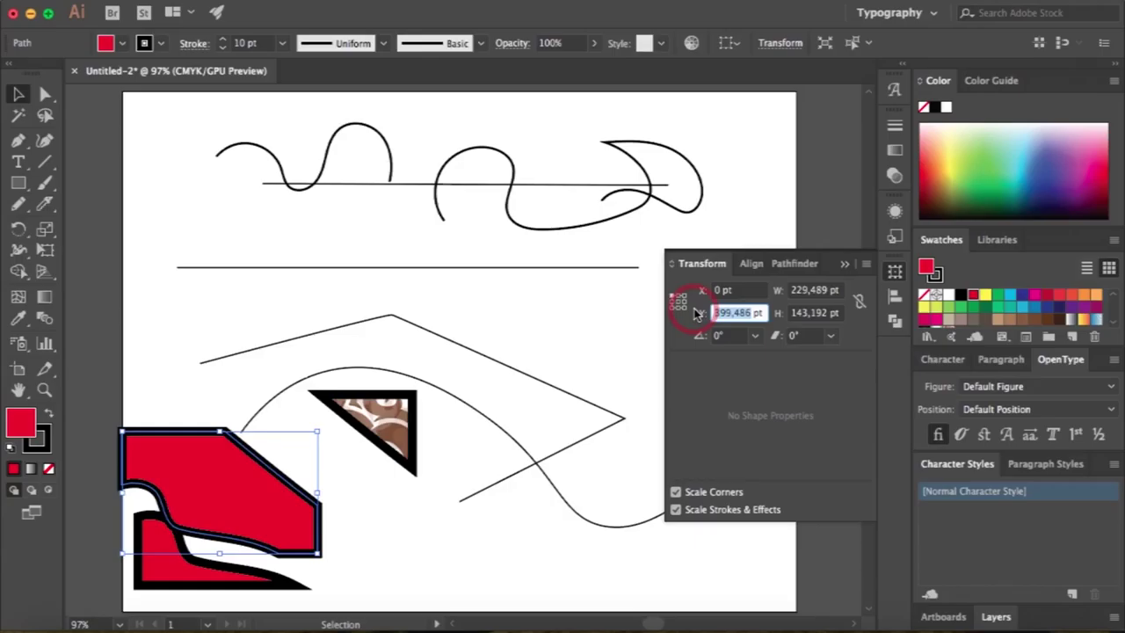
{"action": "type", "text": "0"}
{"action": "key", "text": "Return"}
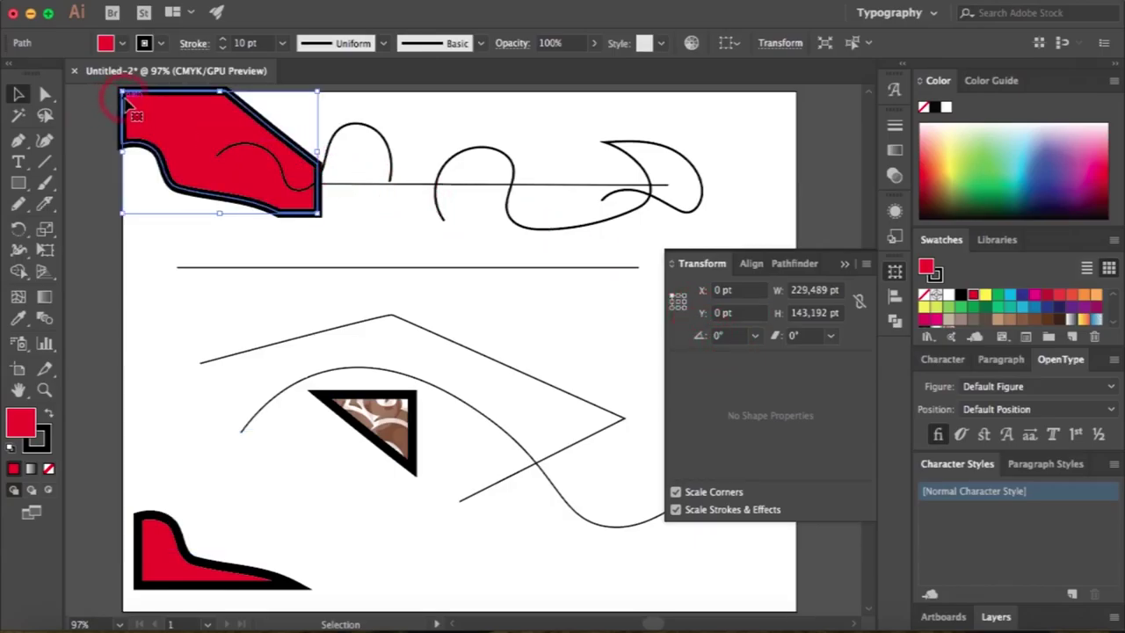
Set the red shape's stroke weight to 1 pt
{"action": "left_click", "coordinate": [141, 242]}
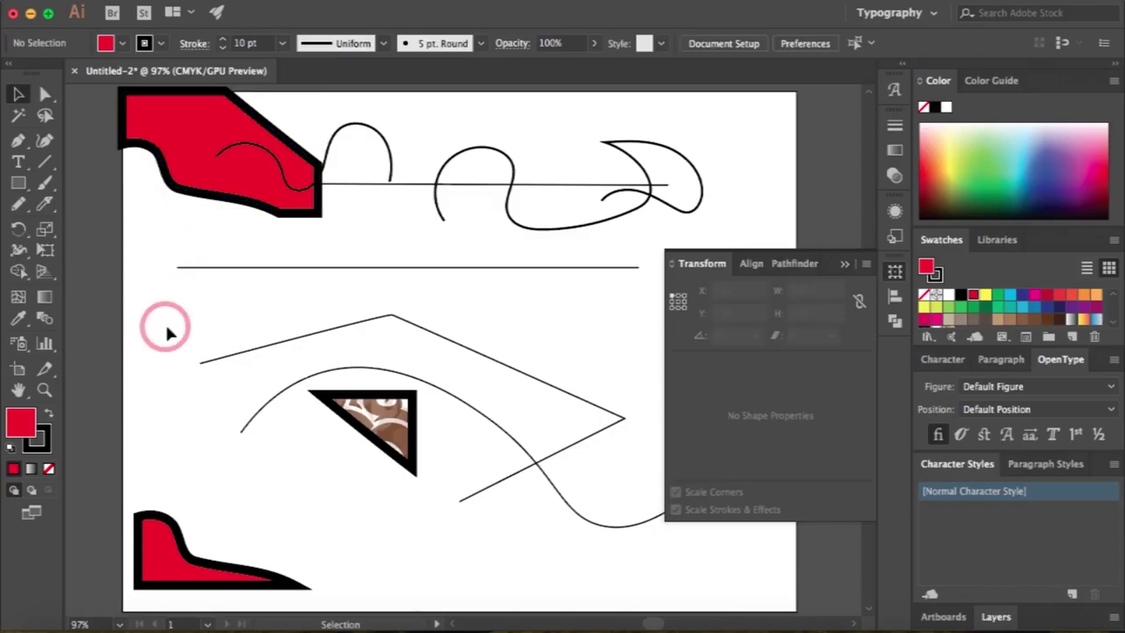
{"action": "left_click", "coordinate": [752, 313]}
{"action": "left_click", "coordinate": [213, 164]}
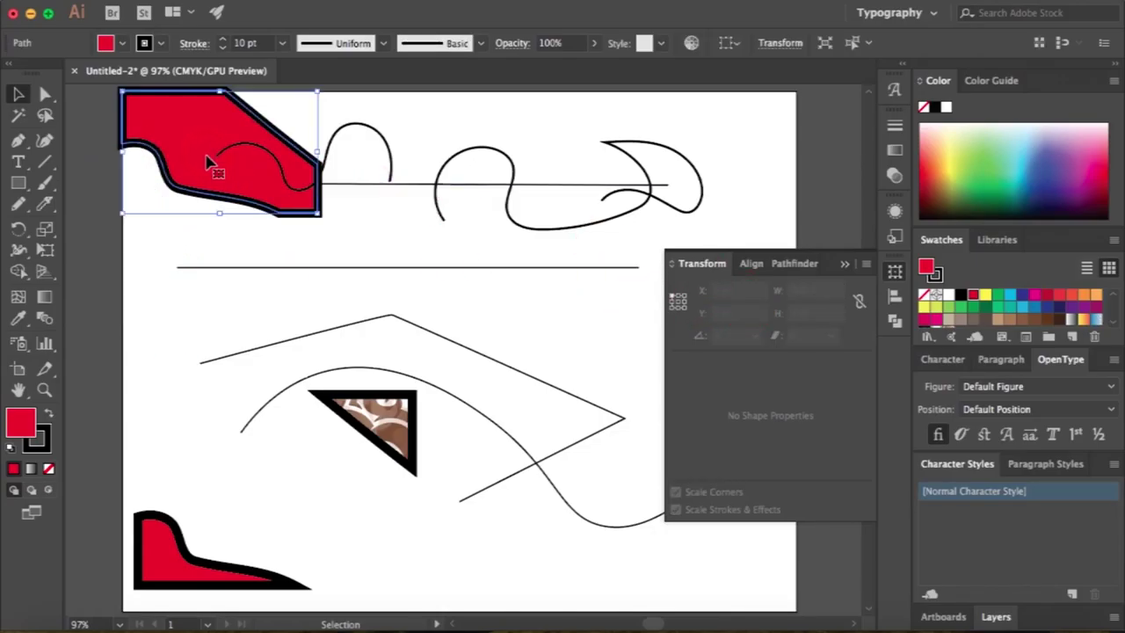
{"action": "left_click", "coordinate": [282, 43]}
{"action": "left_click", "coordinate": [304, 119]}
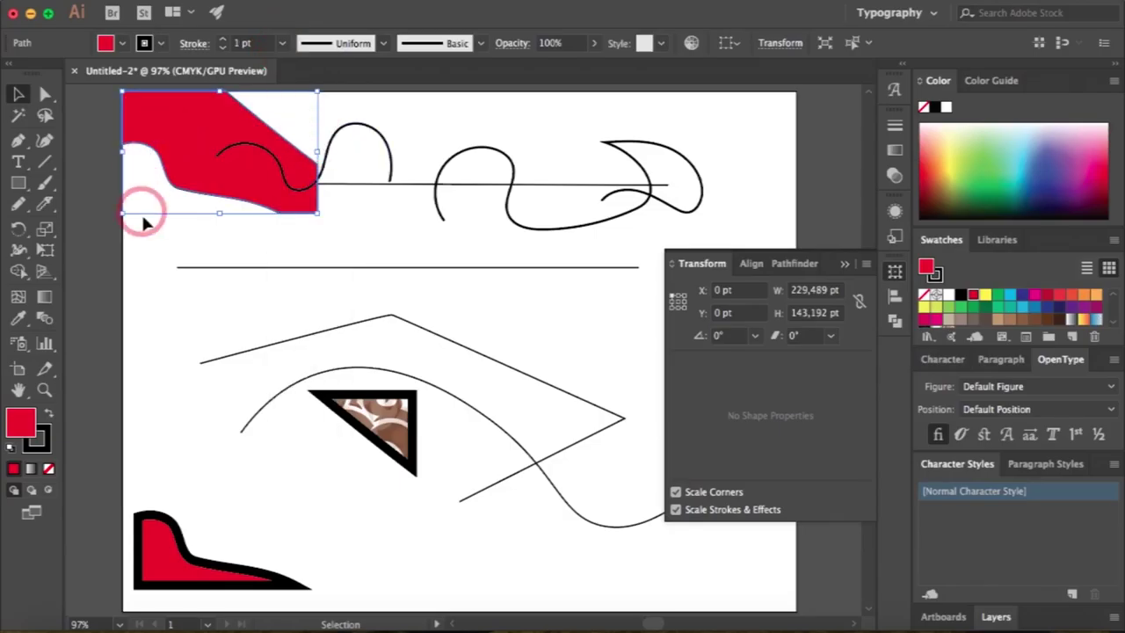
Review the red shape's alignment and position settings, then deselect it
{"action": "left_click", "coordinate": [165, 249]}
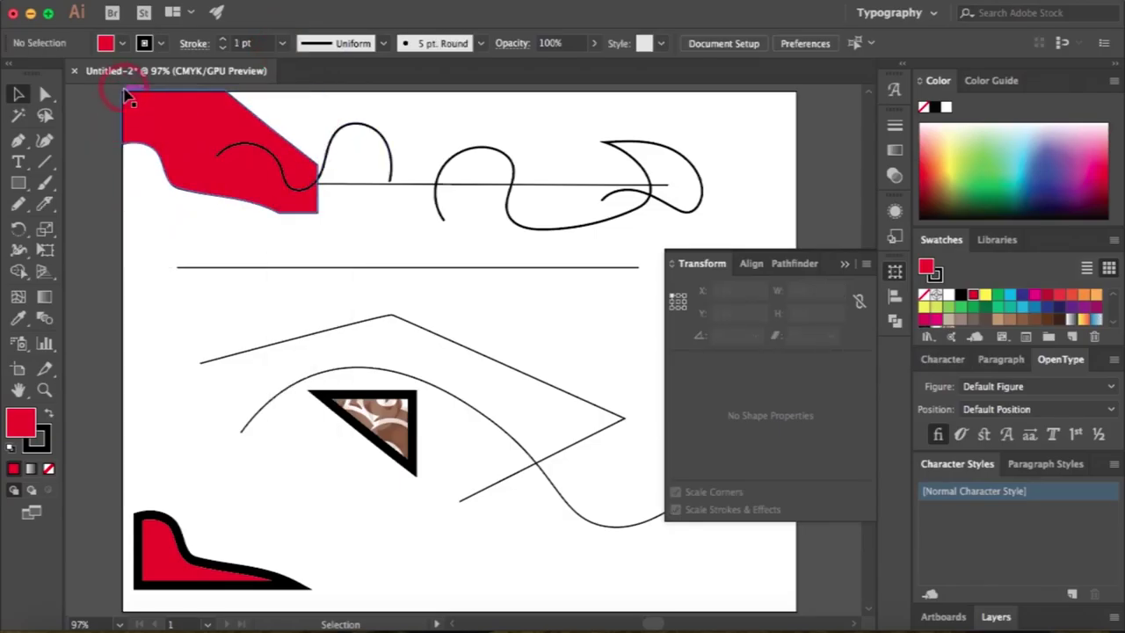
{"action": "left_click", "coordinate": [205, 191]}
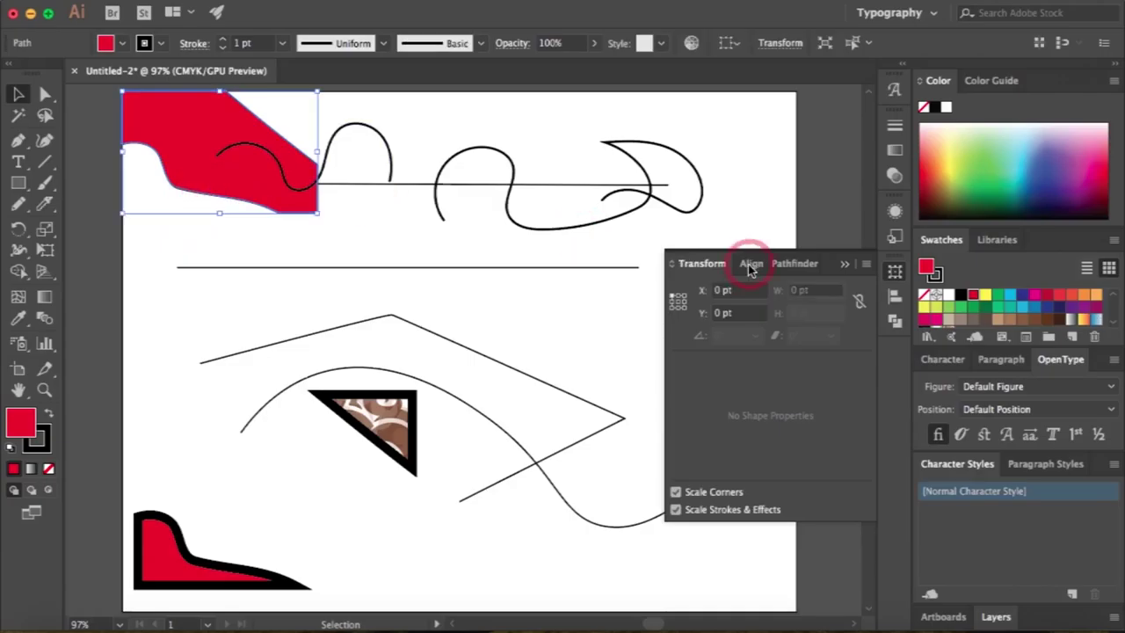
{"action": "left_click", "coordinate": [751, 264]}
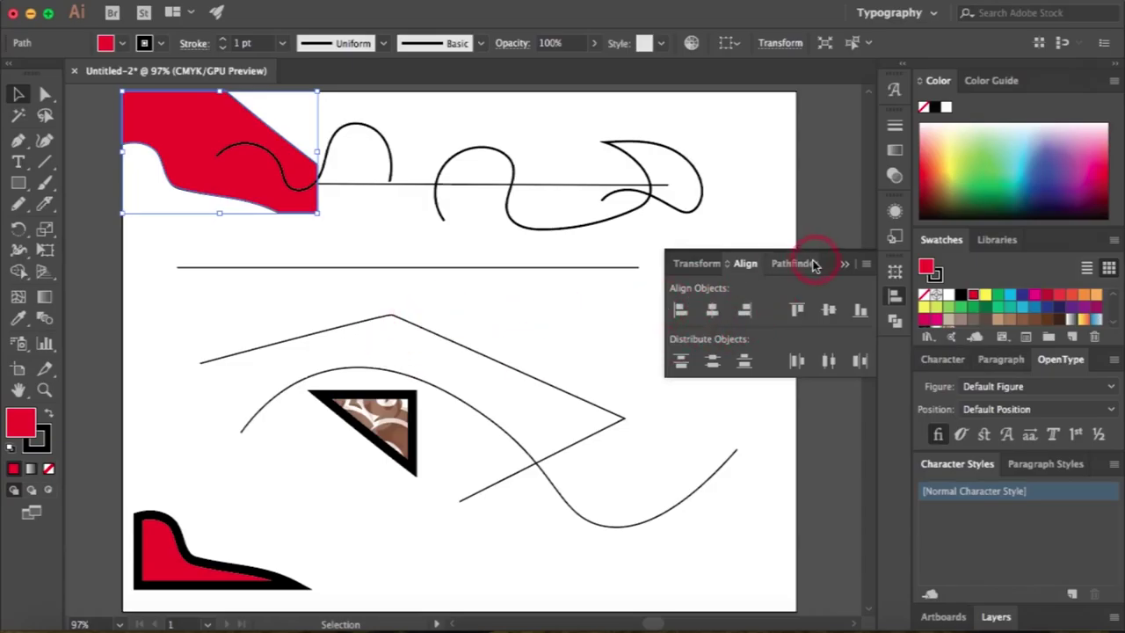
{"action": "left_click", "coordinate": [895, 271]}
{"action": "left_click", "coordinate": [844, 177]}
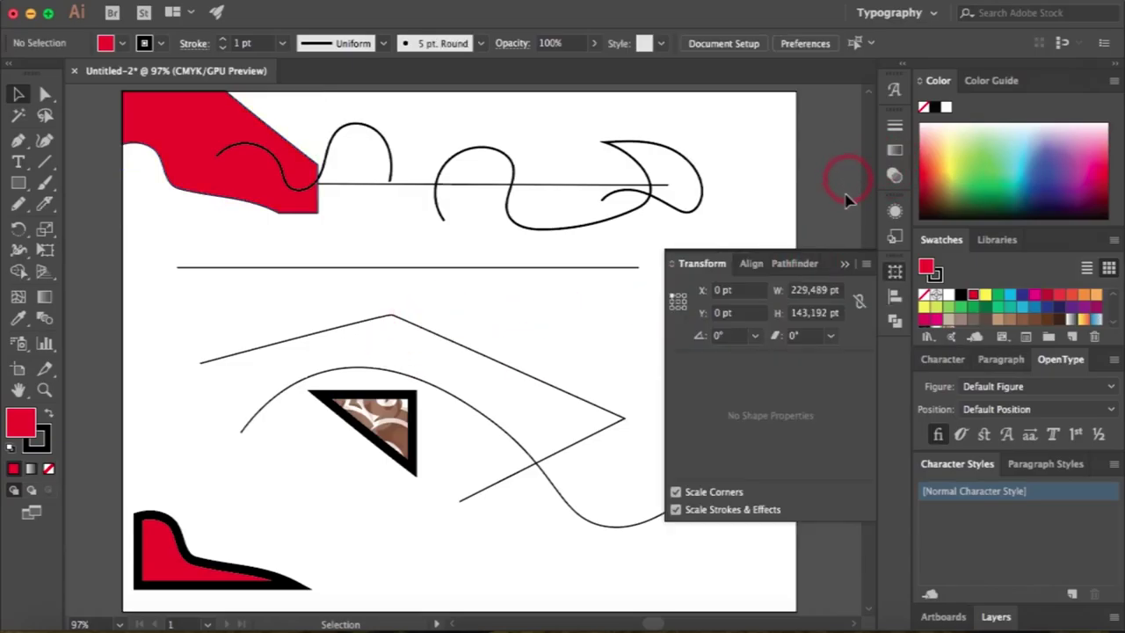
Close the Transform panel, open the Gradient panel and glance at Transparency settings
{"action": "left_click", "coordinate": [842, 265]}
{"action": "left_click", "coordinate": [894, 150]}
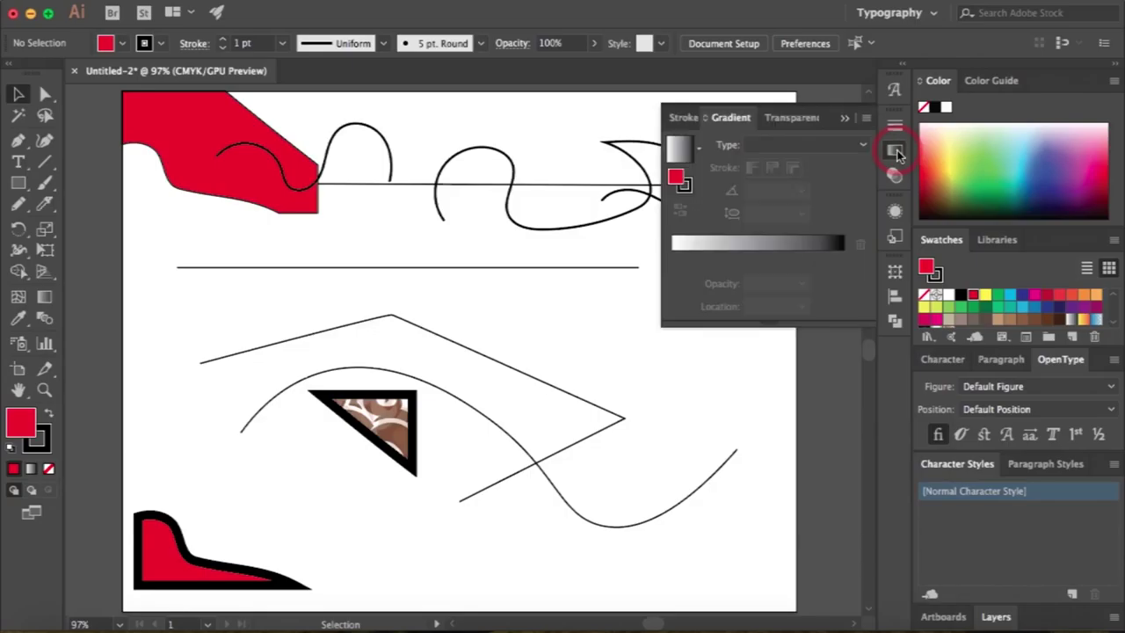
{"action": "left_click", "coordinate": [788, 159]}
{"action": "left_click", "coordinate": [785, 117]}
{"action": "left_click", "coordinate": [727, 117]}
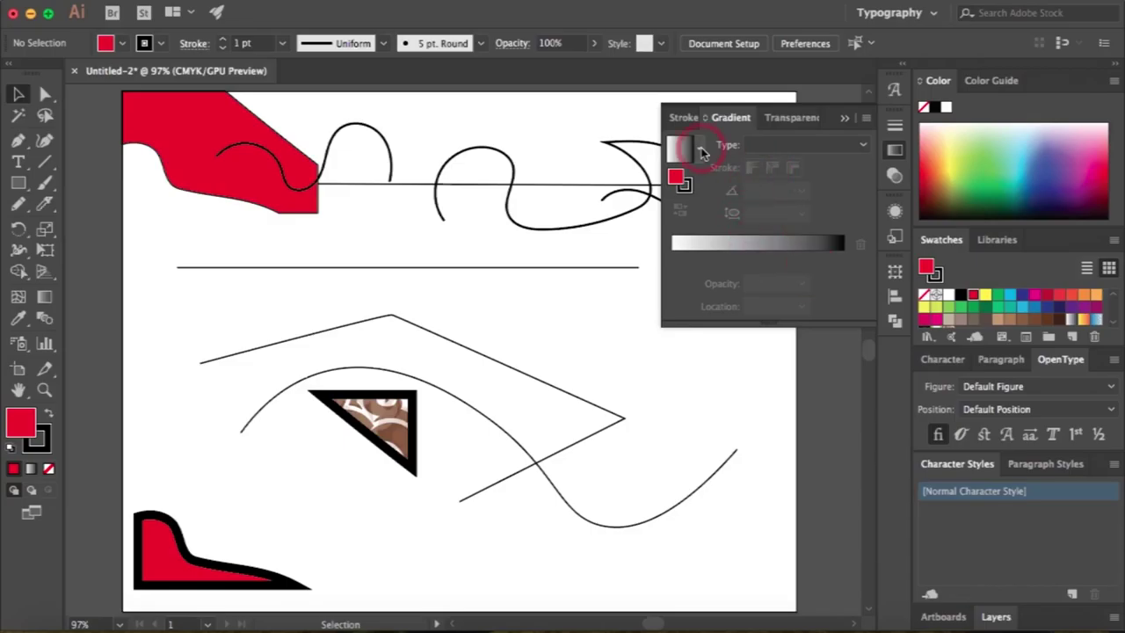
Browse gradient presets such as Super Soft Black Vignette and the Type choices, then collapse the panel
{"action": "left_click", "coordinate": [701, 151]}
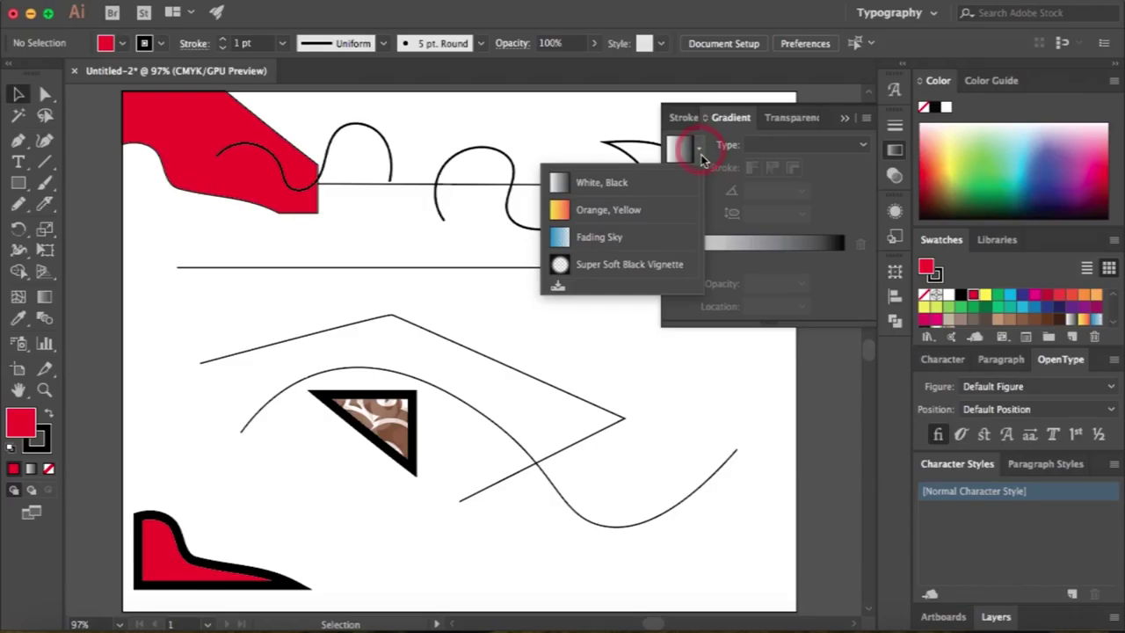
{"action": "left_click", "coordinate": [647, 274]}
{"action": "left_click", "coordinate": [675, 149]}
{"action": "left_click", "coordinate": [861, 148]}
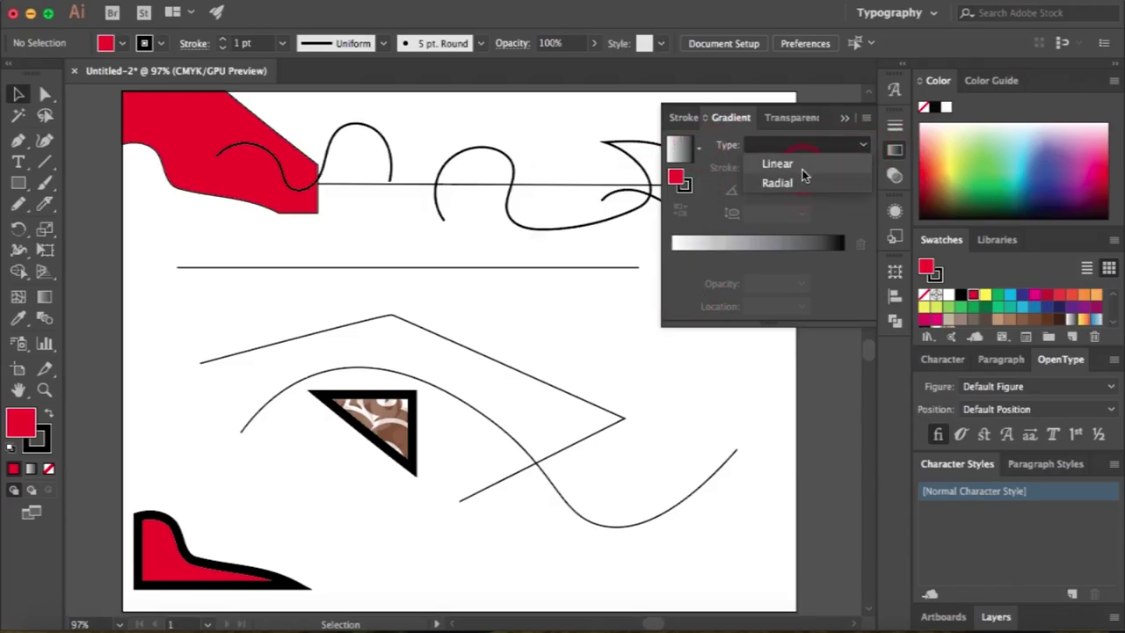
{"action": "left_click", "coordinate": [847, 210]}
{"action": "left_click", "coordinate": [677, 262]}
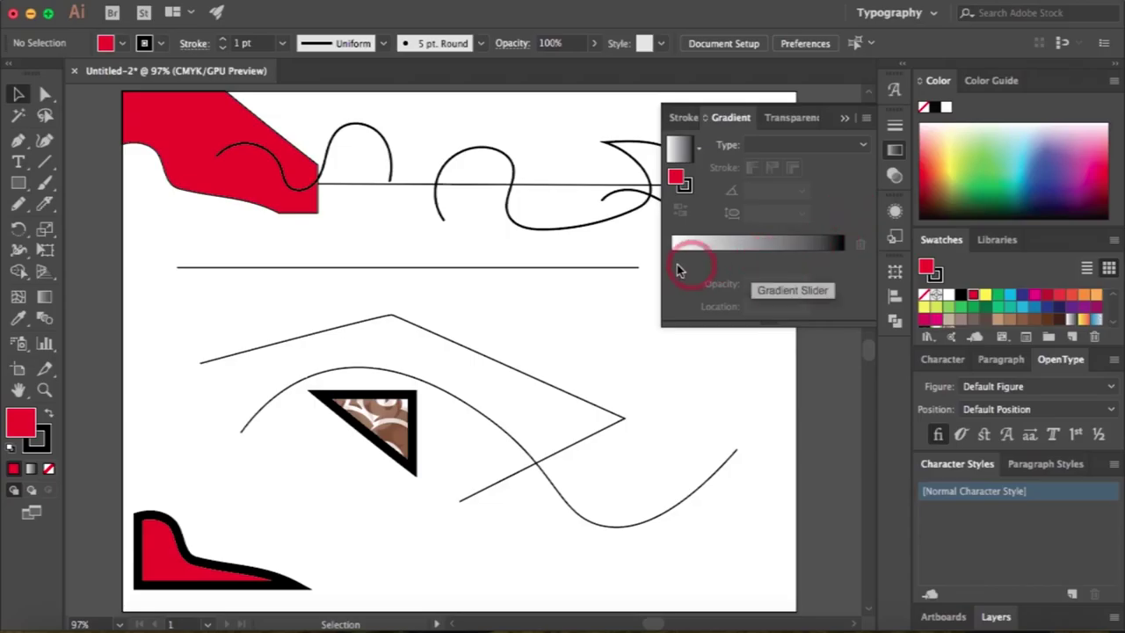
{"action": "left_click", "coordinate": [173, 149]}
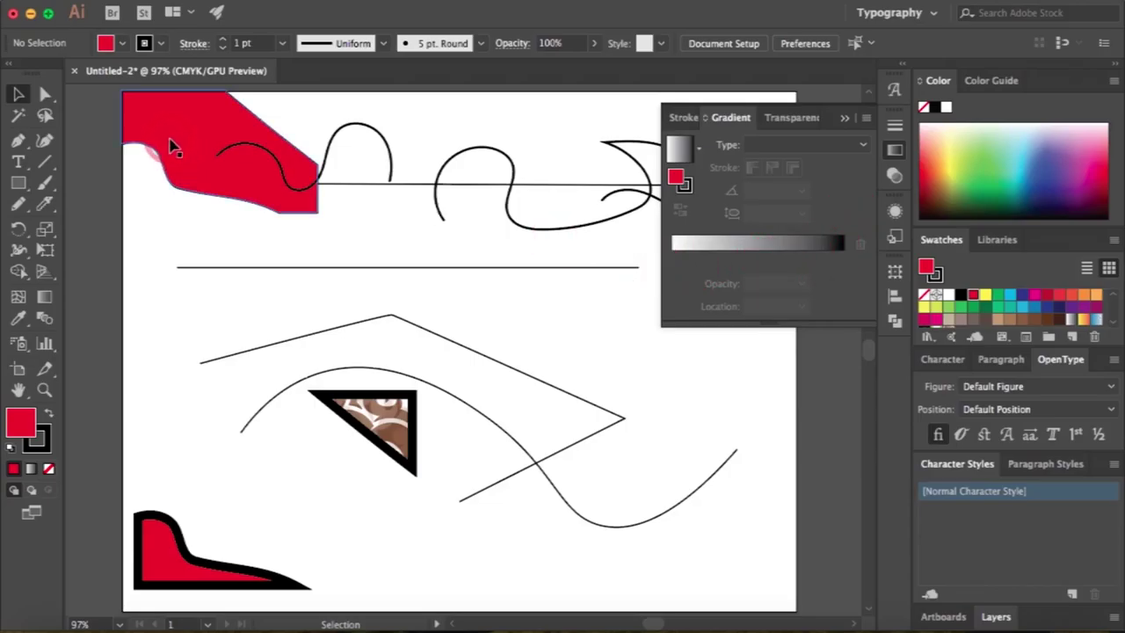
{"action": "left_click", "coordinate": [479, 147]}
{"action": "left_click", "coordinate": [895, 150]}
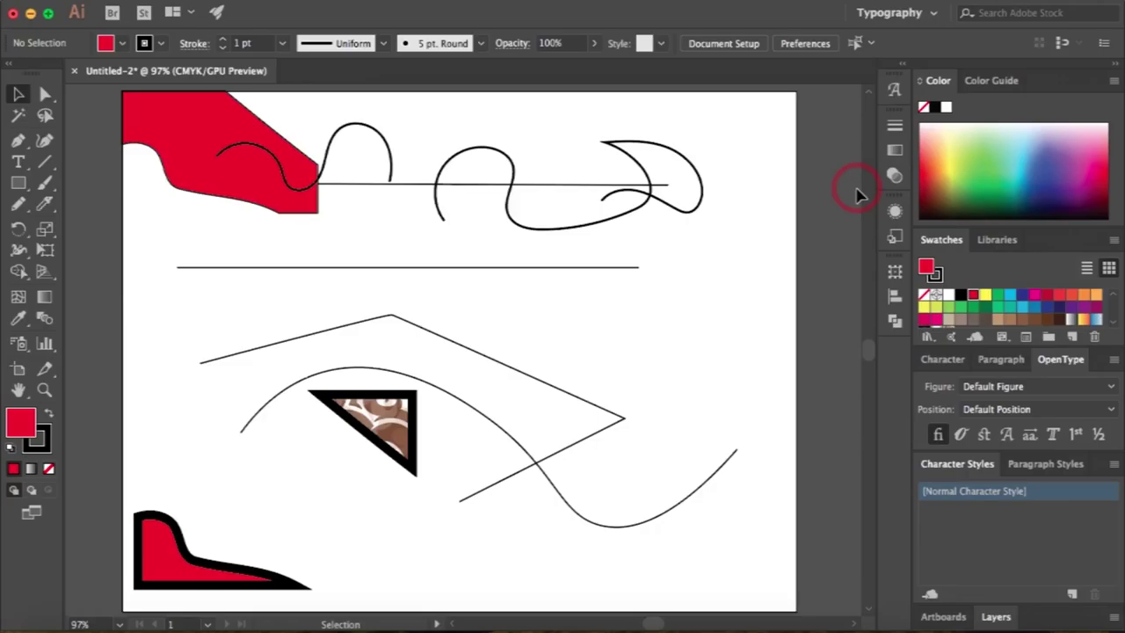
Choose the Type tool and pick [Normal Character Style] in the Character Styles panel
{"action": "left_click", "coordinate": [19, 162]}
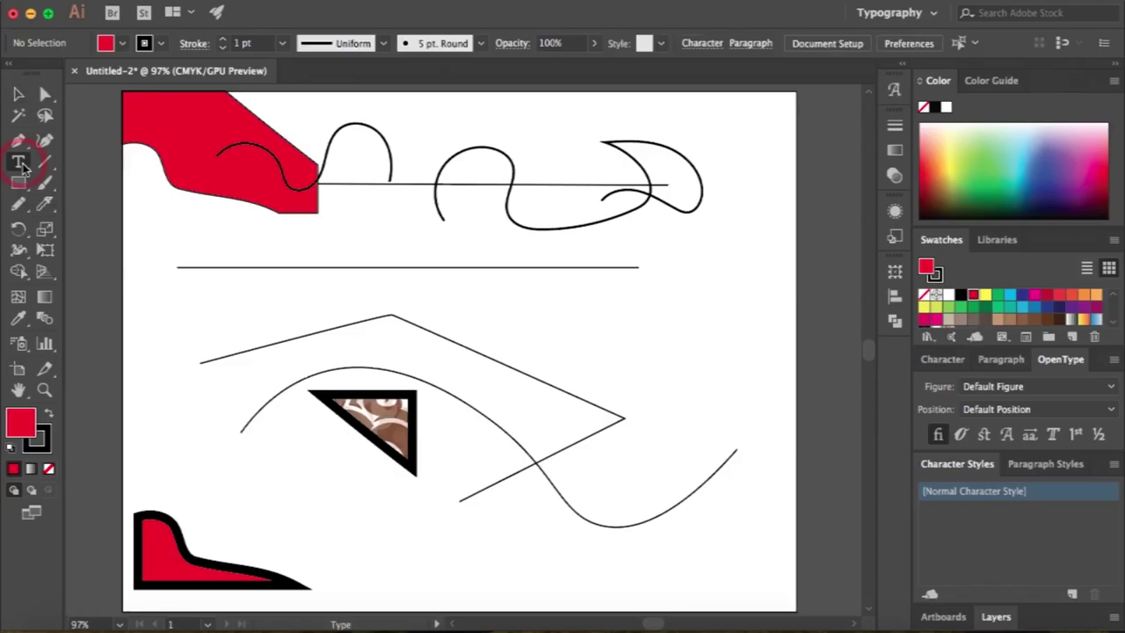
{"action": "left_click", "coordinate": [994, 522]}
{"action": "left_click", "coordinate": [1030, 485]}
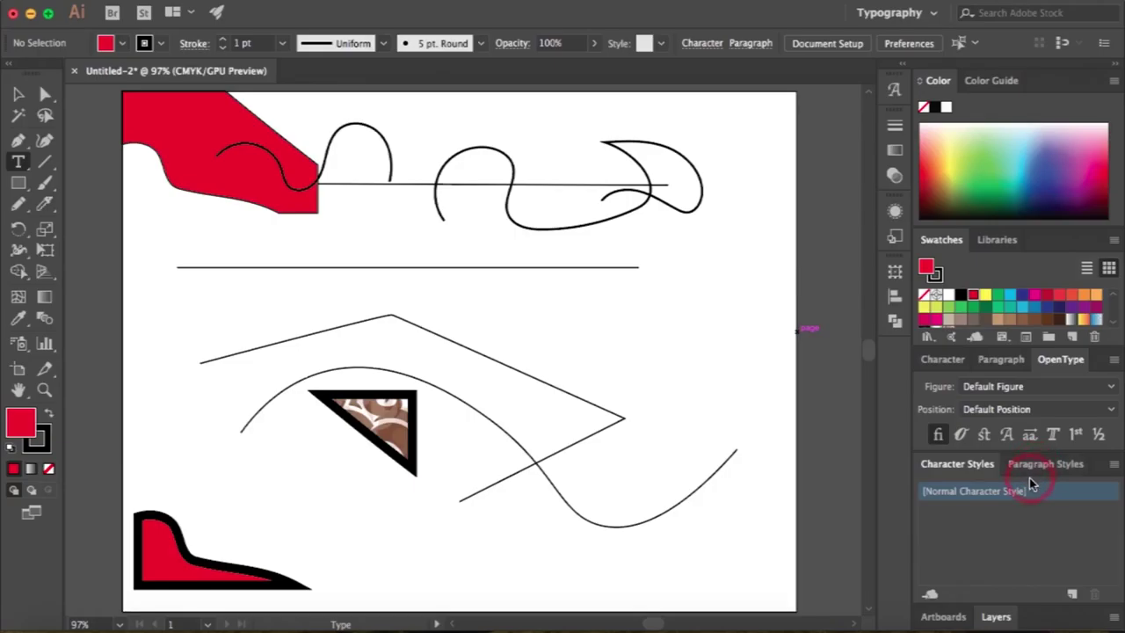